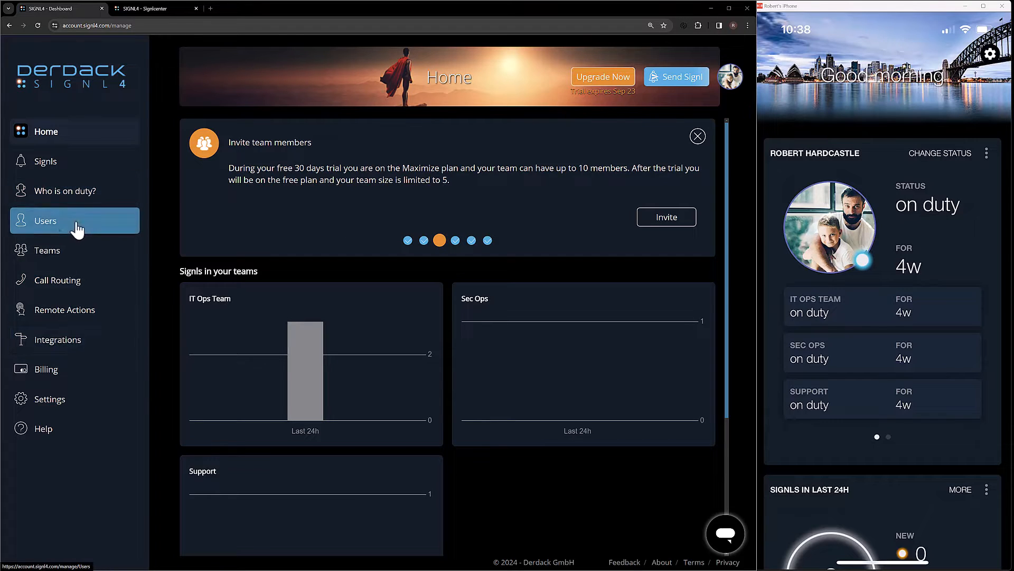
Open the signaling settings of the IT Ops Team and start a new override
click(59, 254)
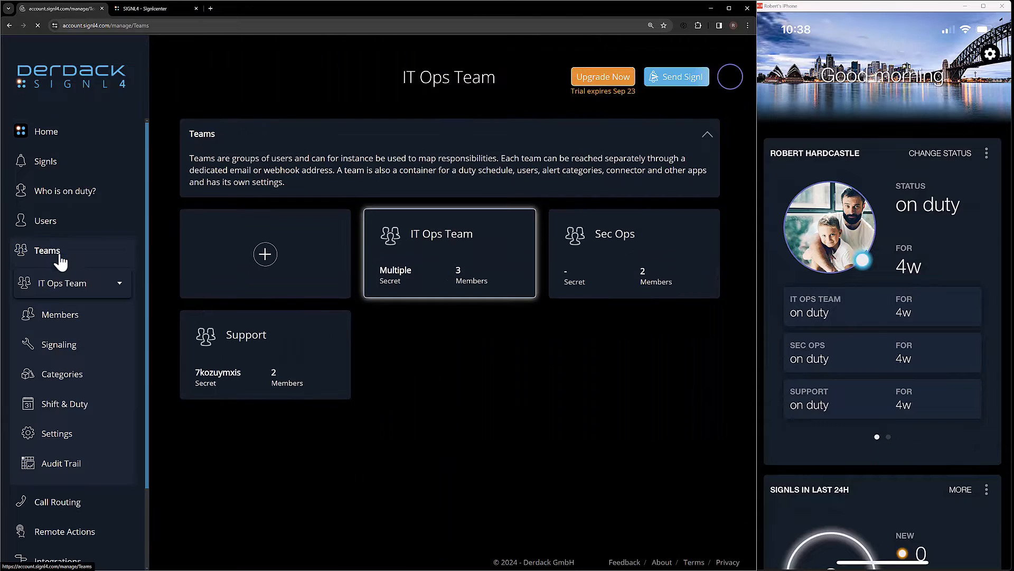
click(62, 348)
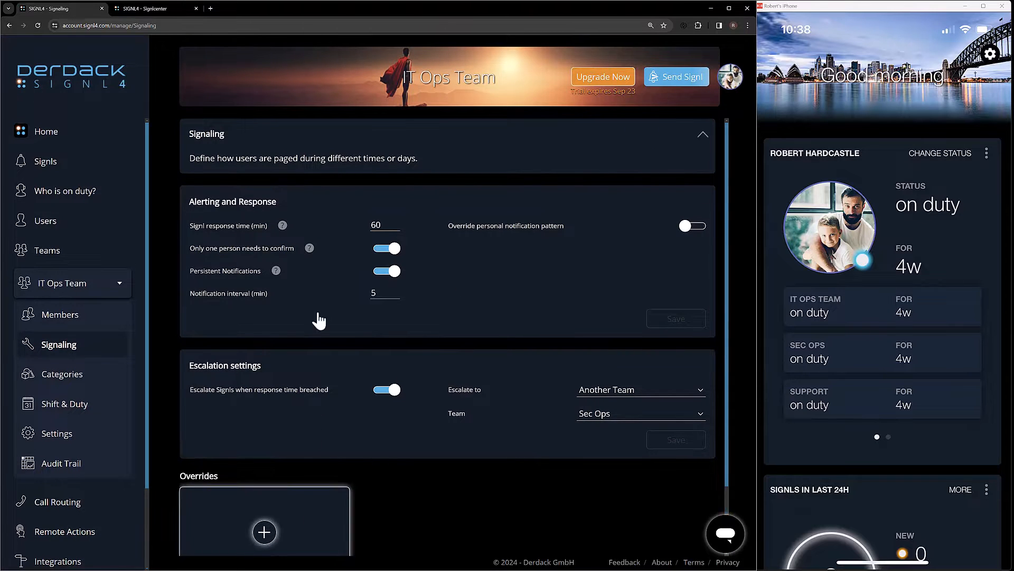
click(324, 531)
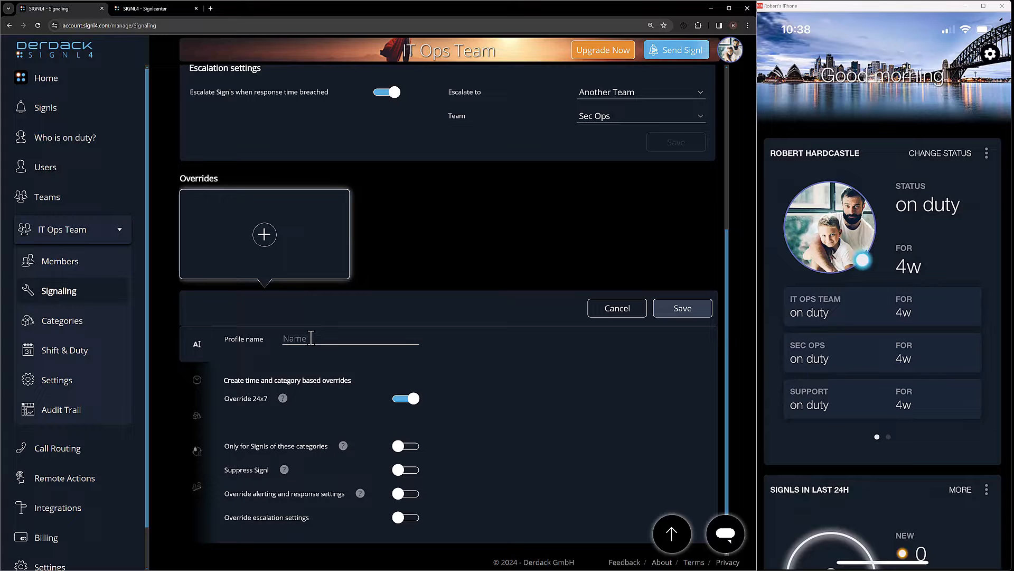
Name the new override profile "After Hours"
text(After Hours)
key(BackSpace)
key(BackSpace)
key(BackSpace)
key(BackSpace)
text(ours)
key(BackSpace)
key(BackSpace)
key(BackSpace)
text(urs)
Turn off the 24x7 override and set the first time window's start to Monday at 06:00 PM
click(414, 400)
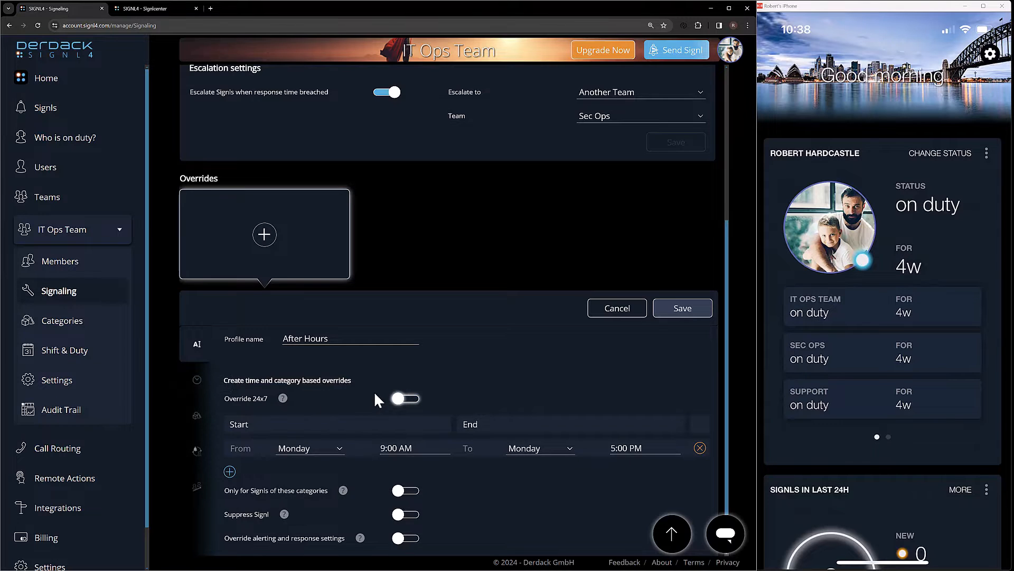
scroll(374, 391, down, 1)
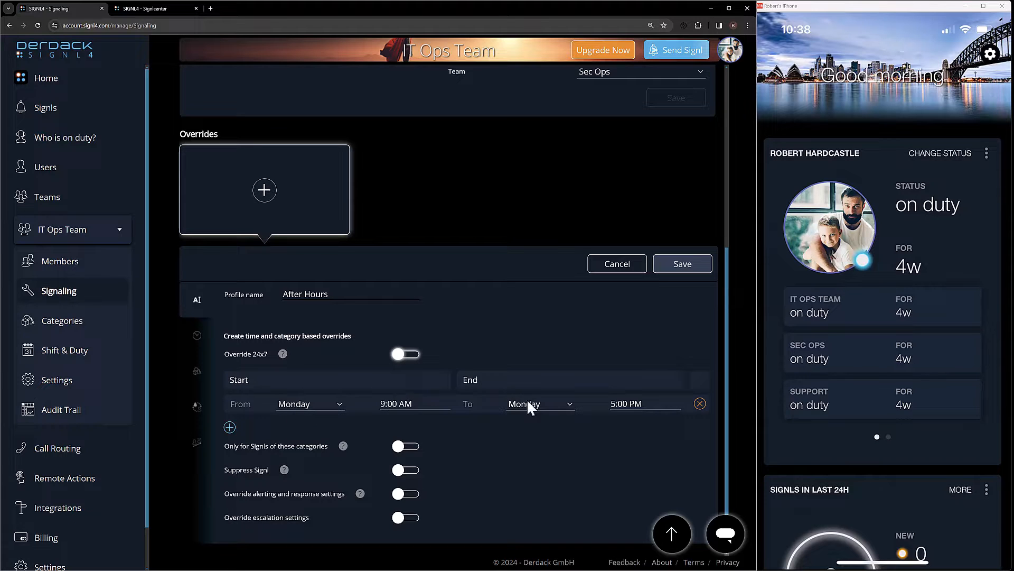
click(396, 404)
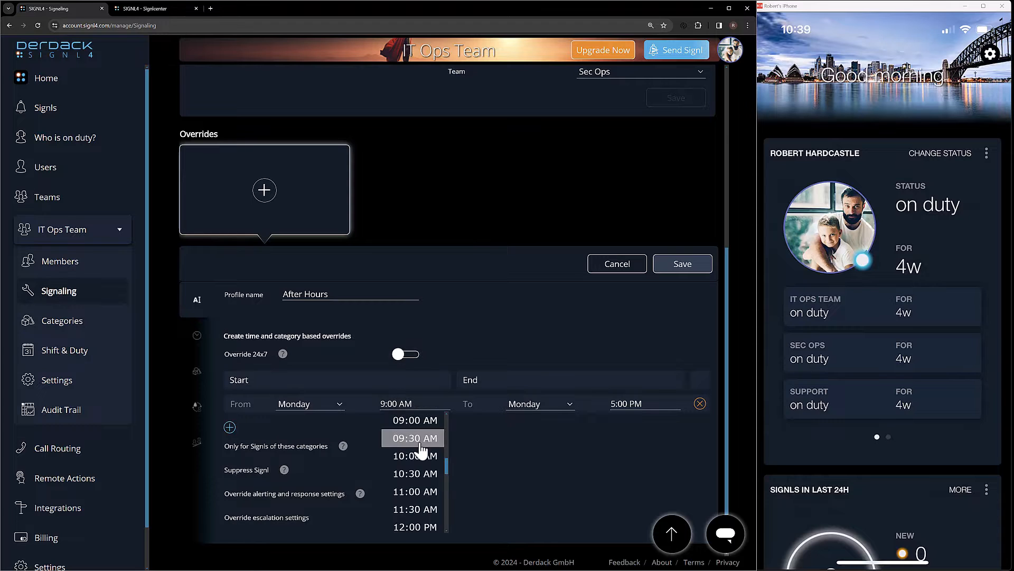
scroll(420, 450, down, 3)
scroll(420, 456, down, 2)
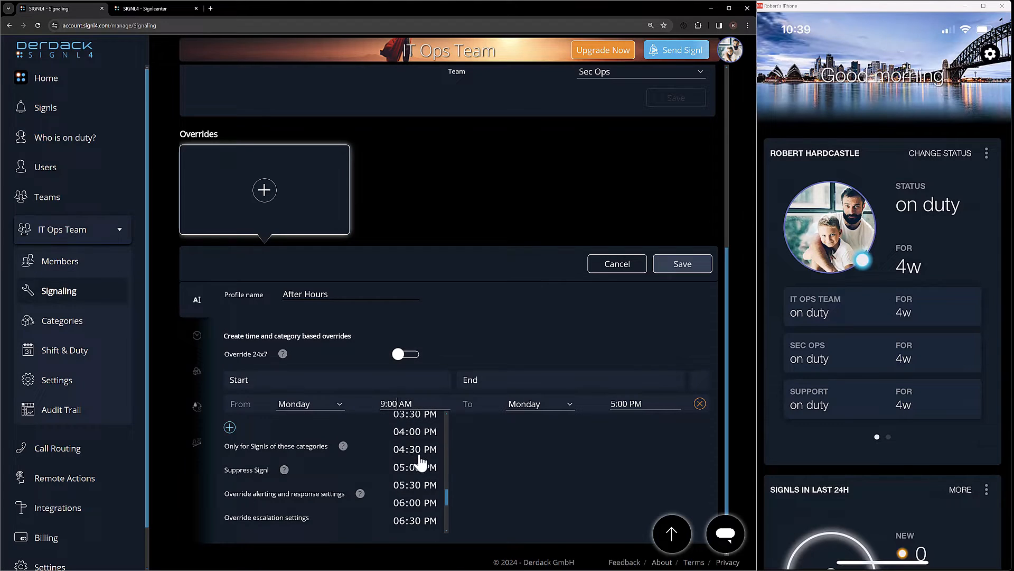
click(415, 502)
Set the end of the Monday time window to Tuesday at 09:00 AM
click(565, 405)
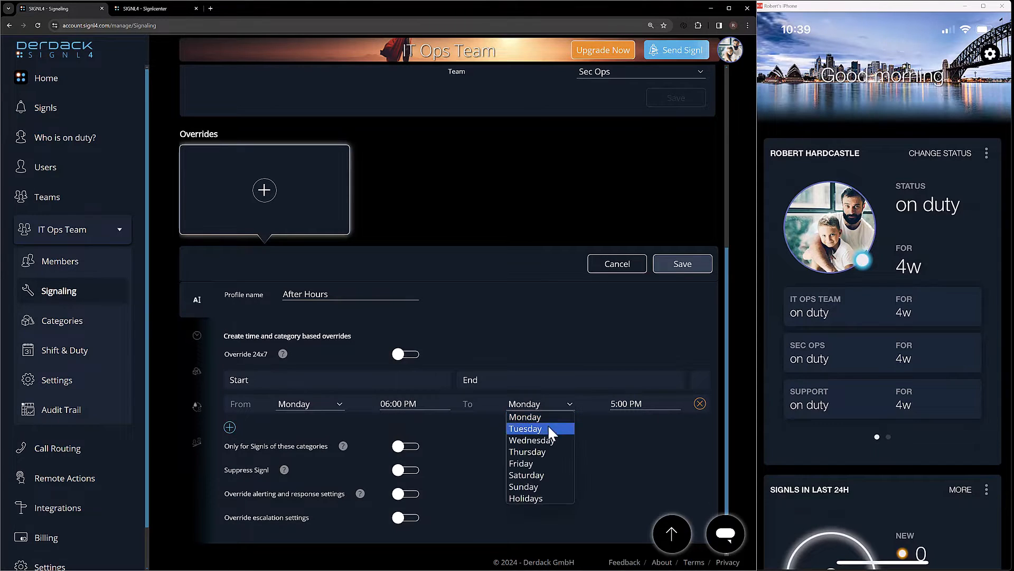
click(548, 425)
click(625, 407)
scroll(645, 453, up, 5)
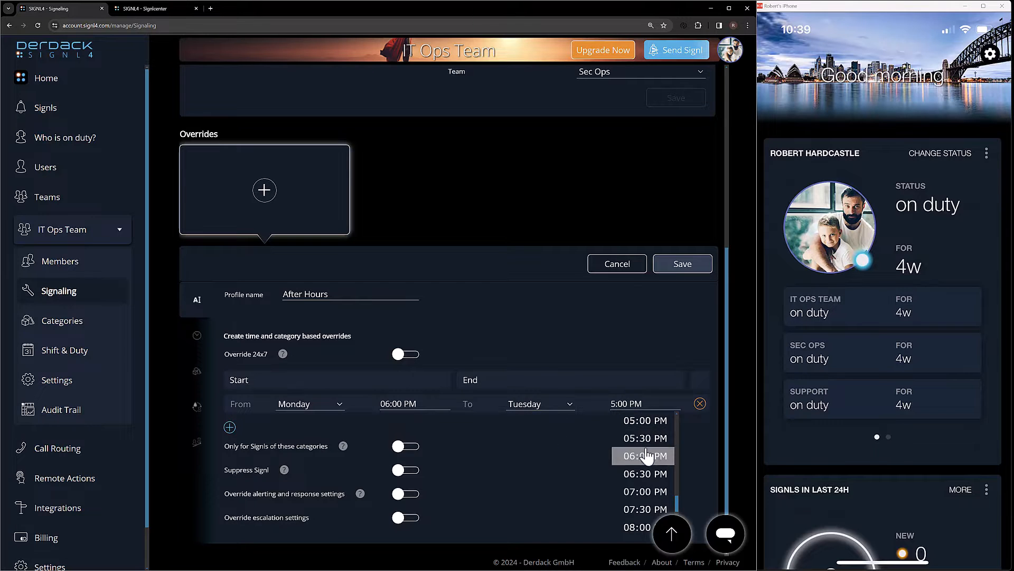
scroll(647, 458, up, 2)
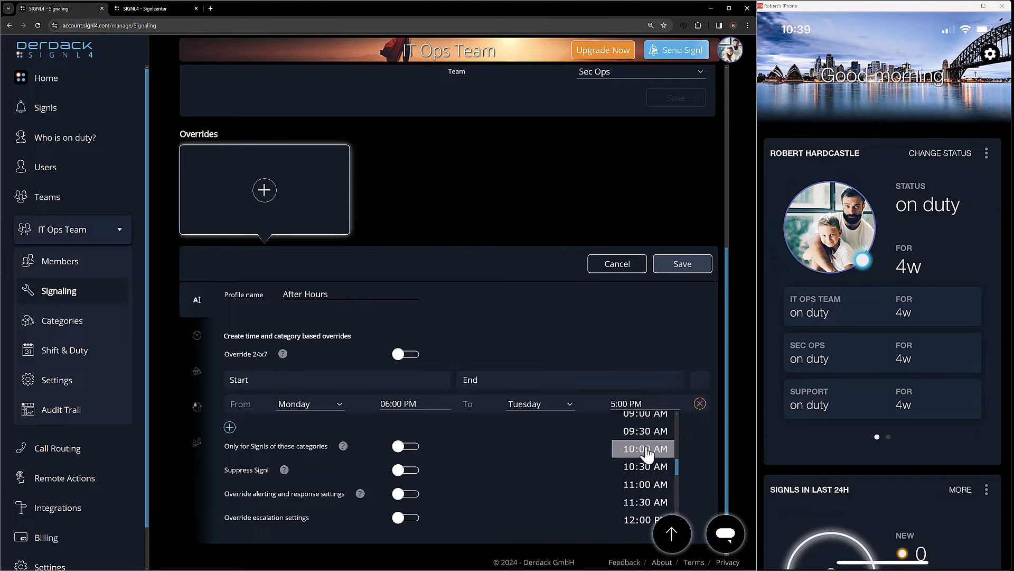
click(647, 454)
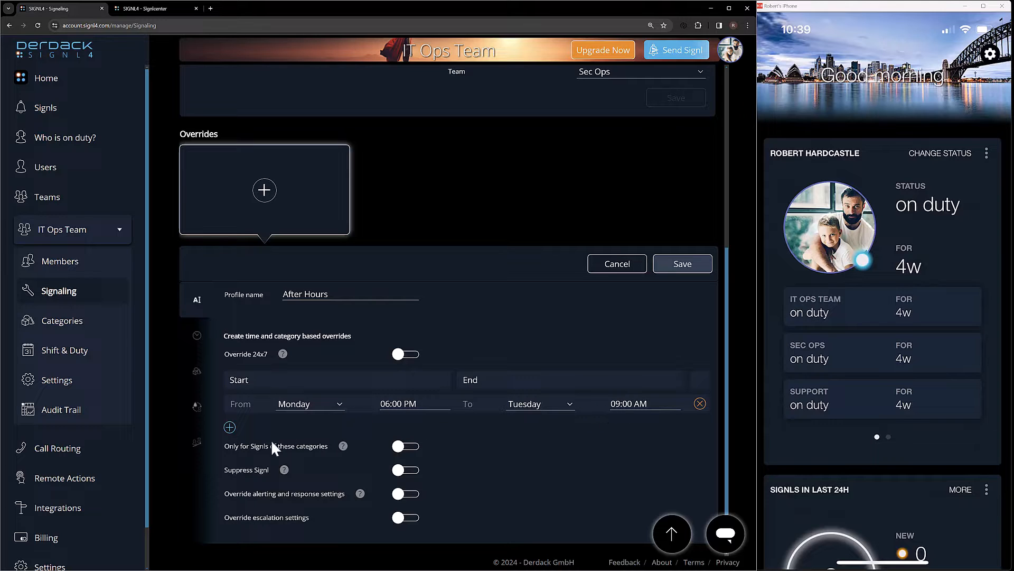
Add 6:00 PM to 9:00 AM windows starting Tuesday, Wednesday, Thursday and Friday, and end the Friday window on Monday
click(229, 427)
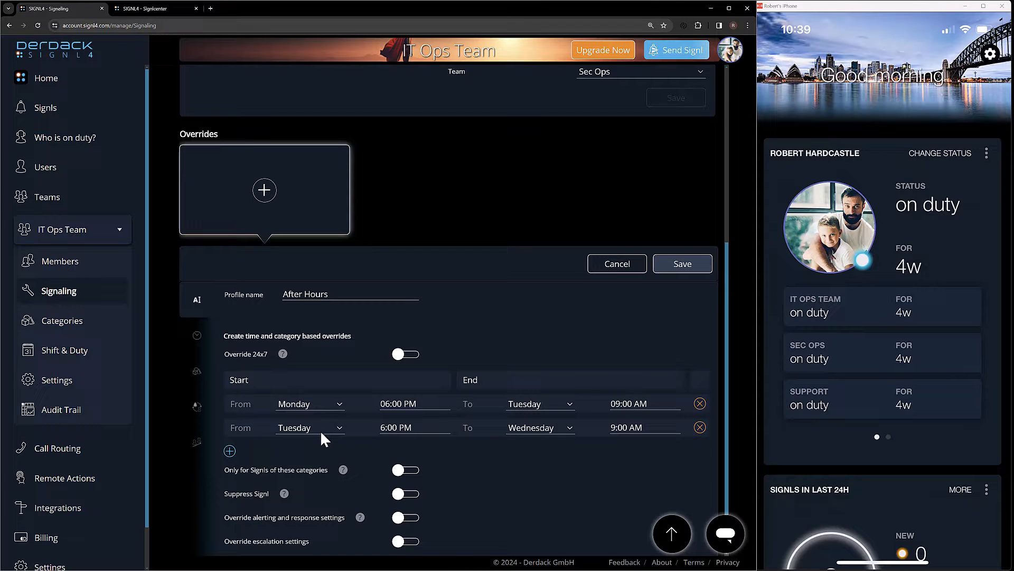
click(229, 451)
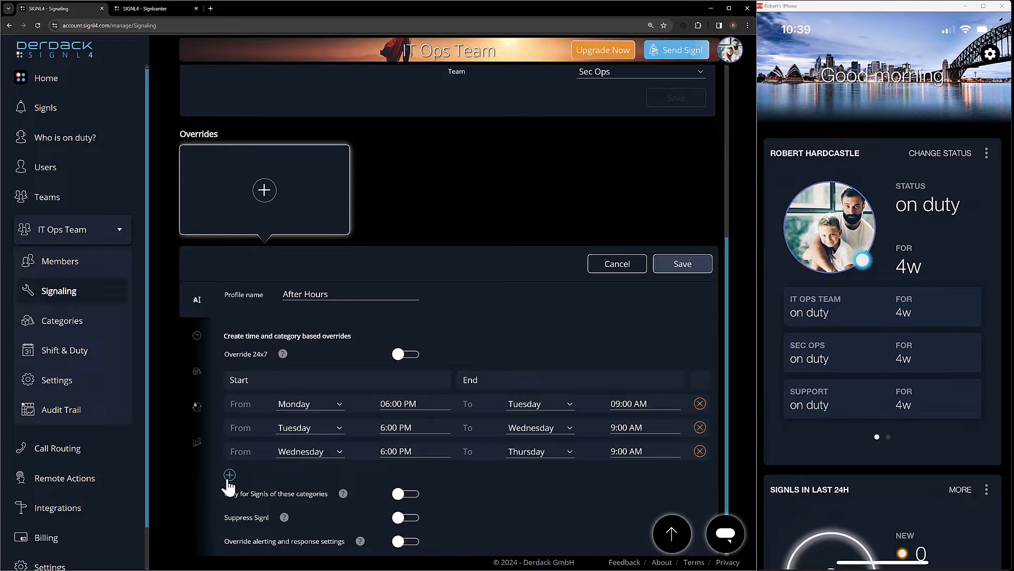
click(229, 475)
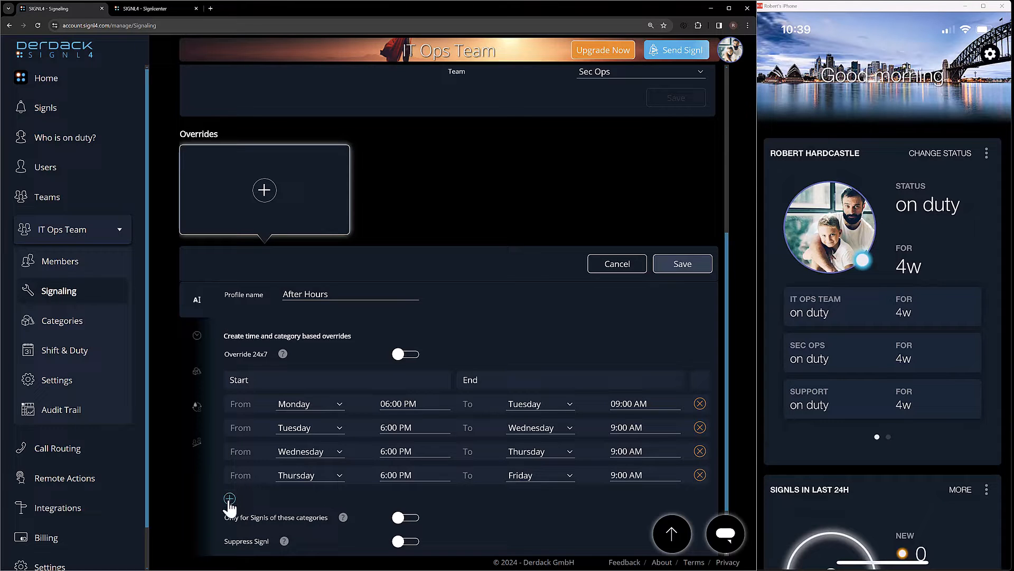
click(229, 499)
scroll(357, 468, down, 2)
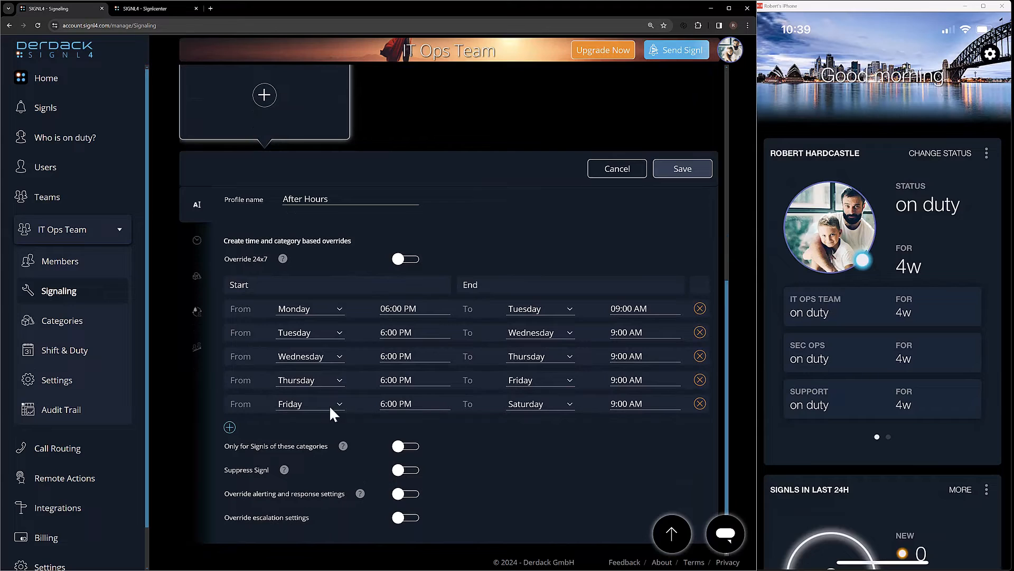
click(559, 404)
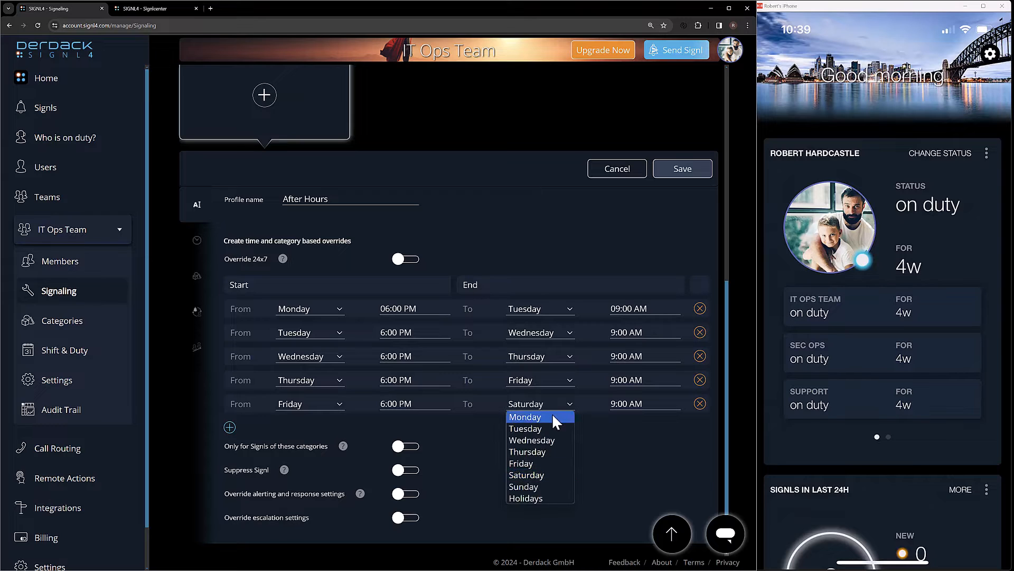
click(553, 417)
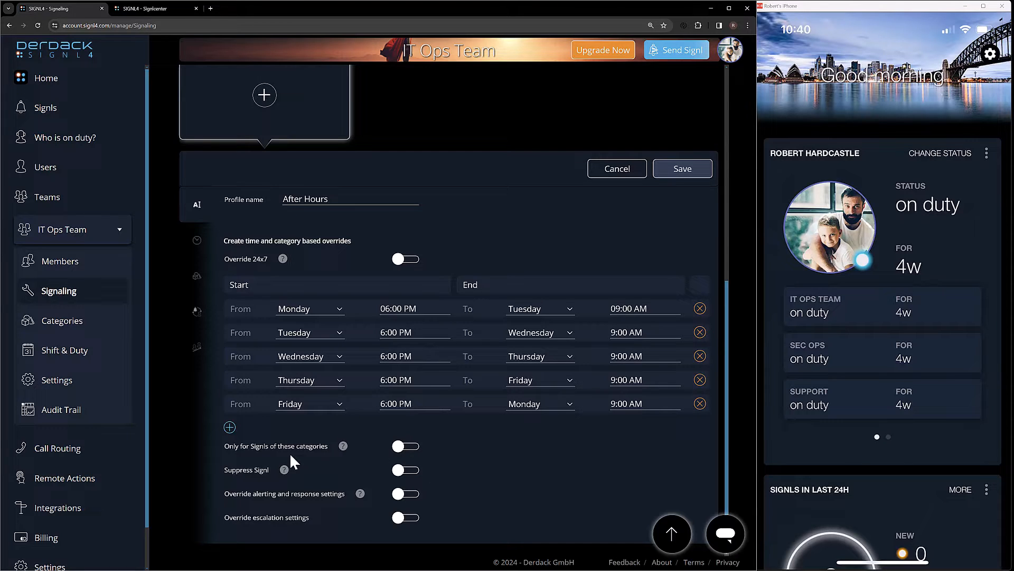
Limit the override to Signls of specific categories and enable Suppress Signl
click(400, 446)
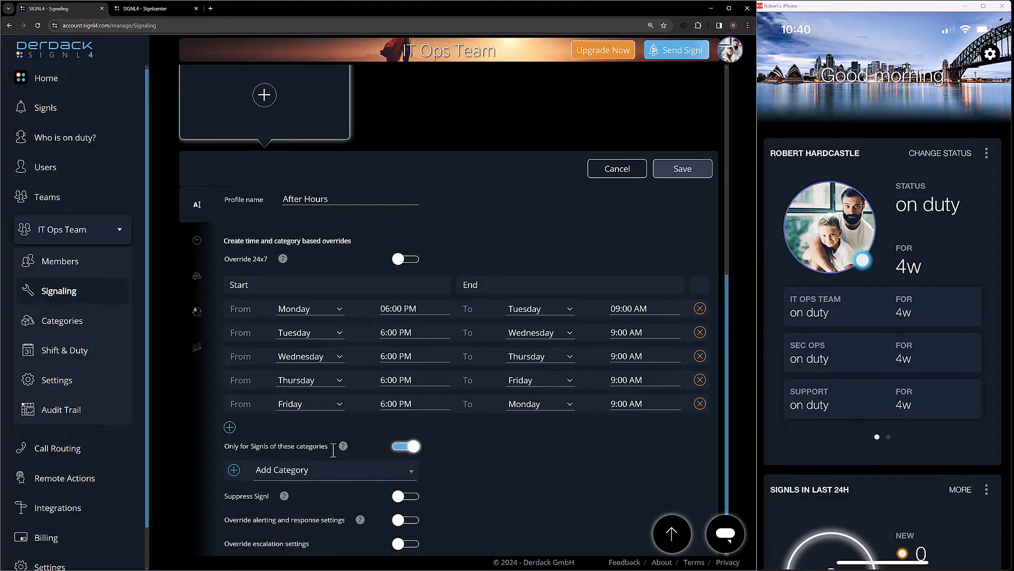
scroll(427, 454, down, 1)
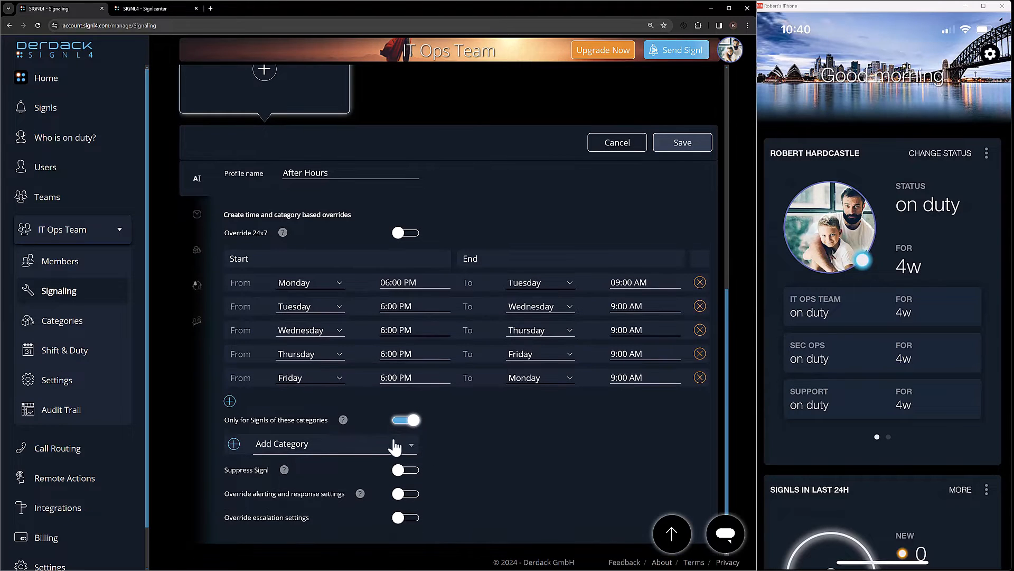
click(405, 470)
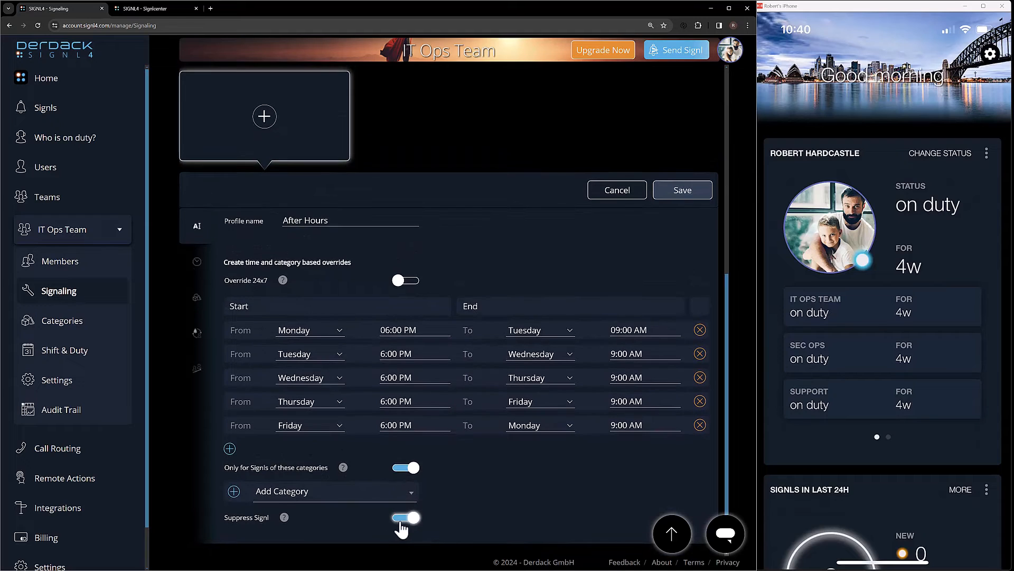
Add the categories Default, Database, Healthcare, IT, Machinery, Priority Three, Priority Two, Security, Temperature, Radiation and Water to the override's category filter
click(327, 494)
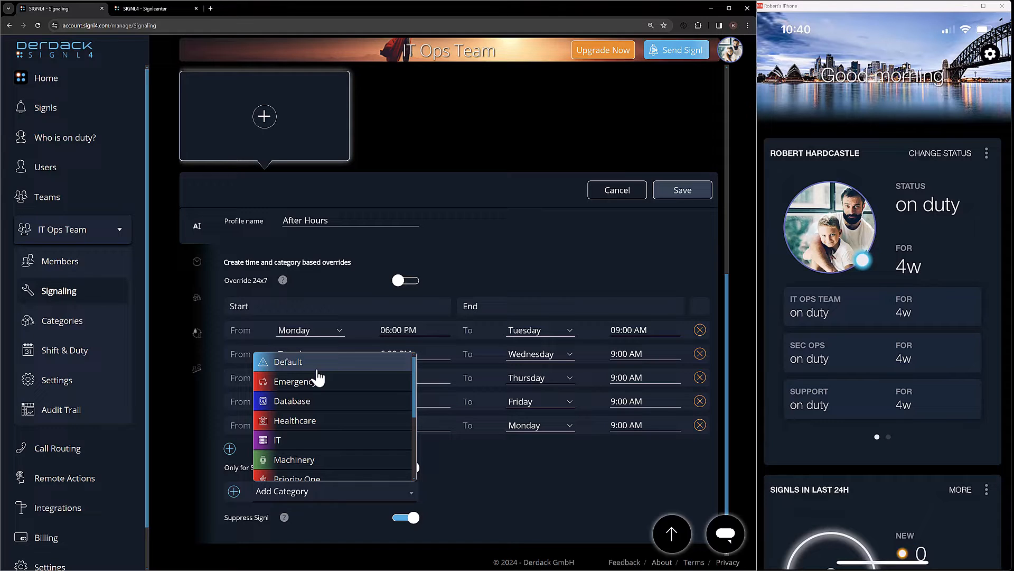
click(318, 369)
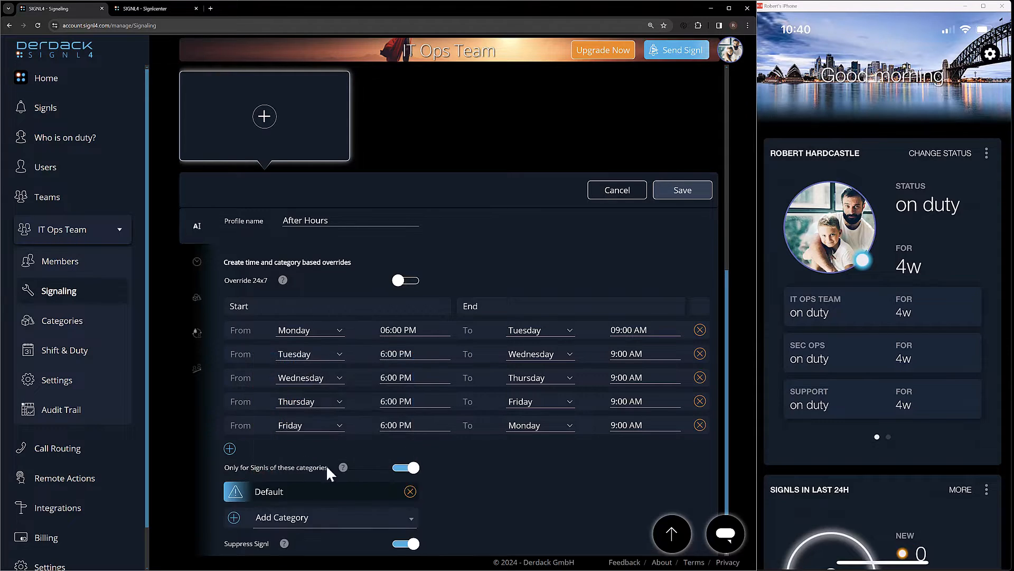
click(306, 520)
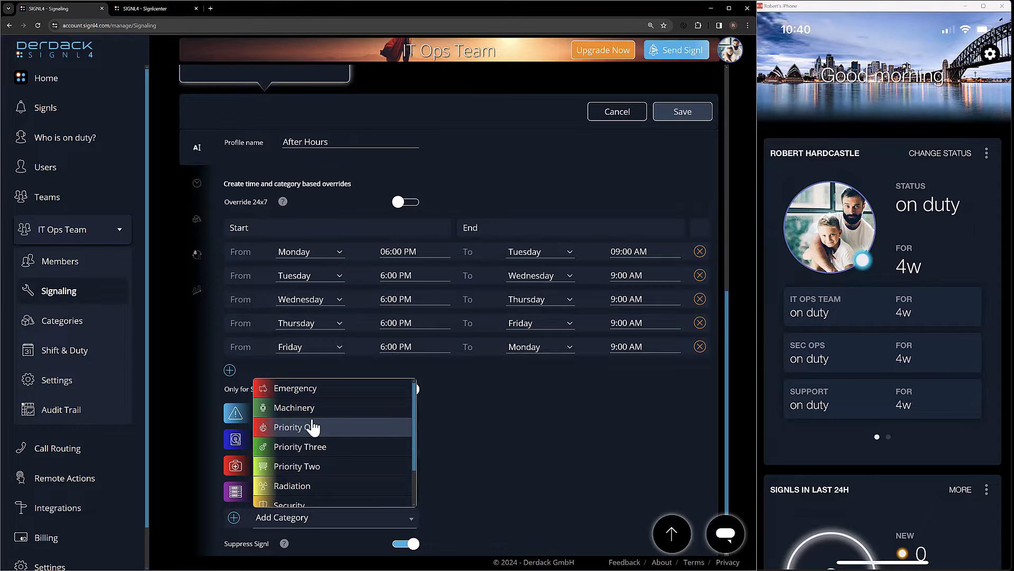
click(309, 413)
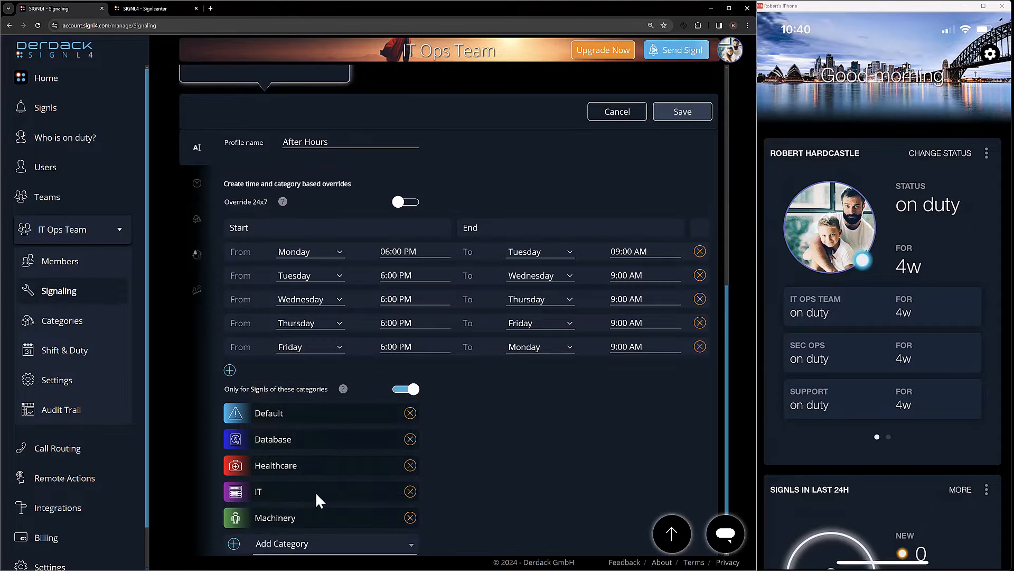
scroll(315, 492, down, 1)
click(306, 494)
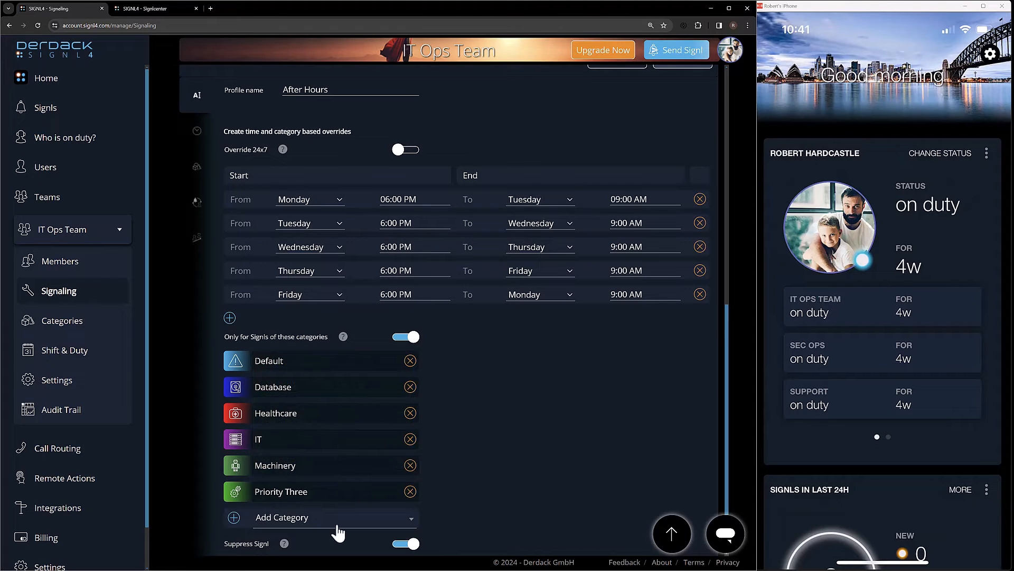
click(334, 535)
click(316, 425)
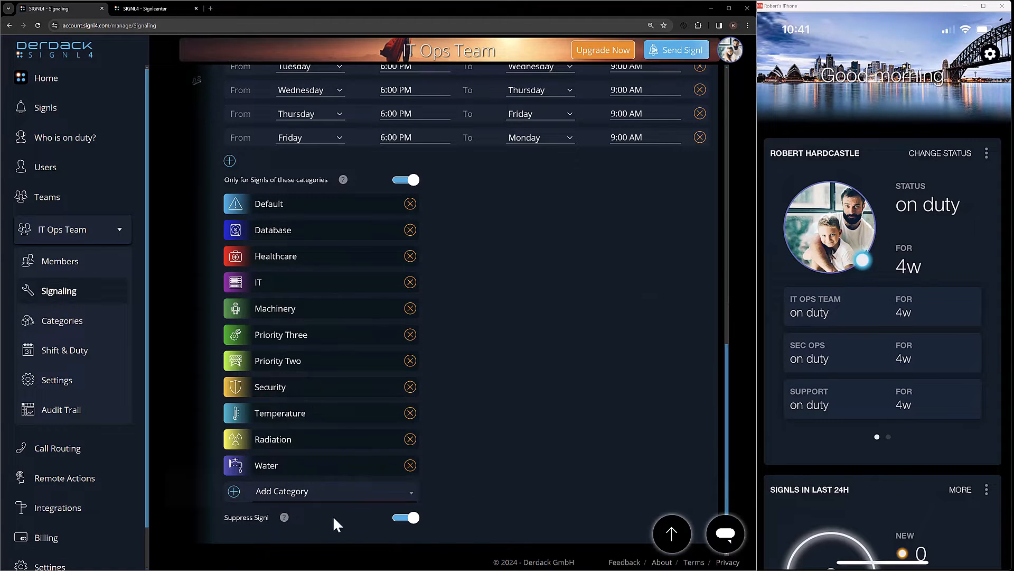
Turn off Suppress Signl to view the alerting and escalation override options, and turn it back on
click(401, 519)
scroll(464, 493, down, 1)
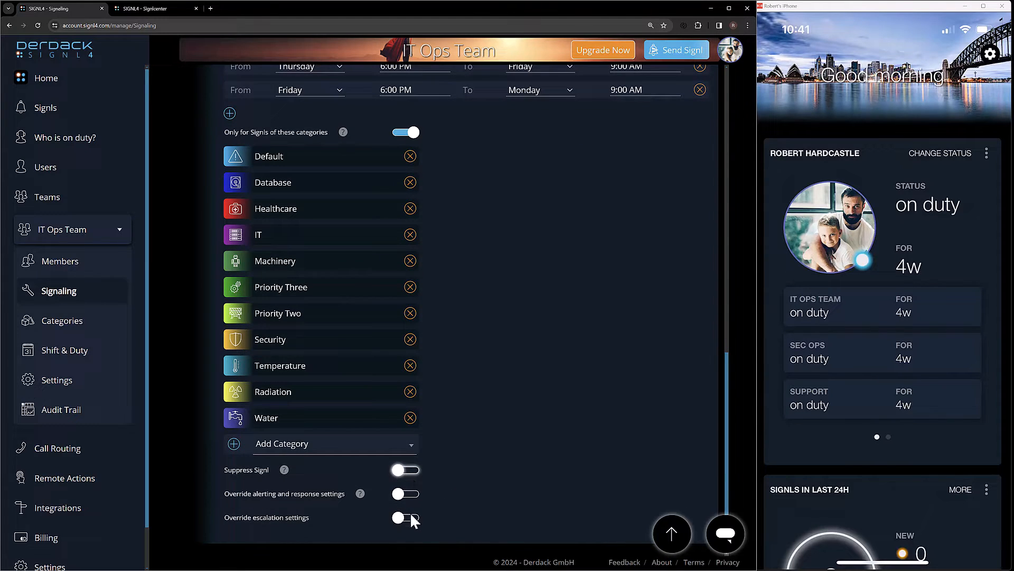
click(407, 473)
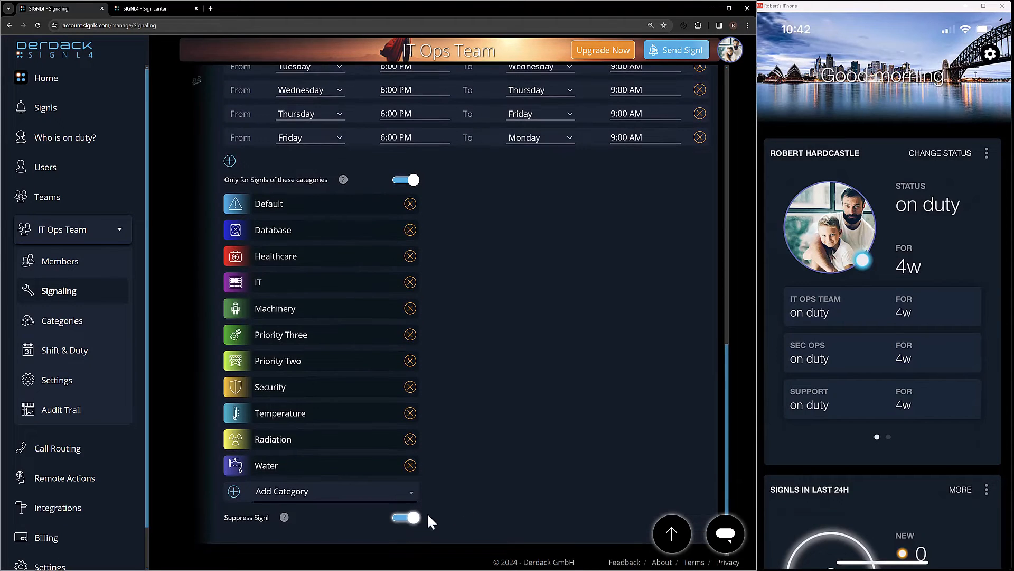
Save the After Hours override
scroll(478, 485, up, 5)
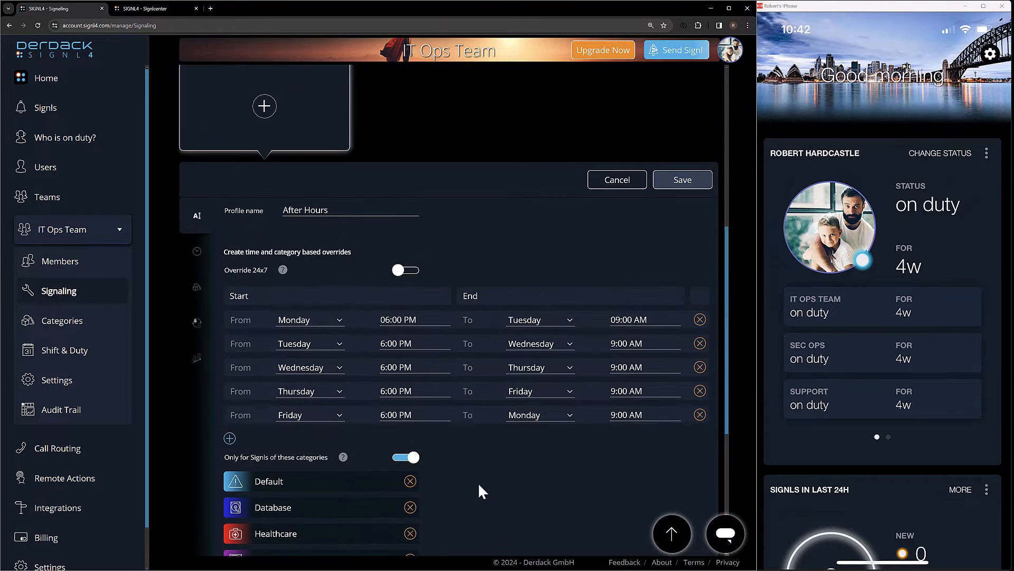
click(680, 180)
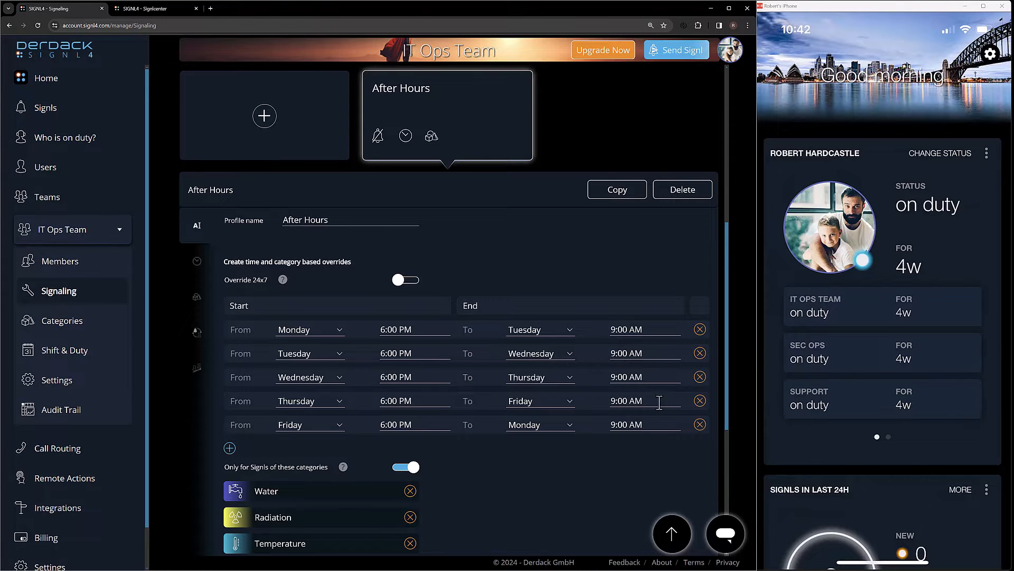
Set the end time of the Tuesday-to-Wednesday window in the After Hours override to 11:00 AM
click(659, 358)
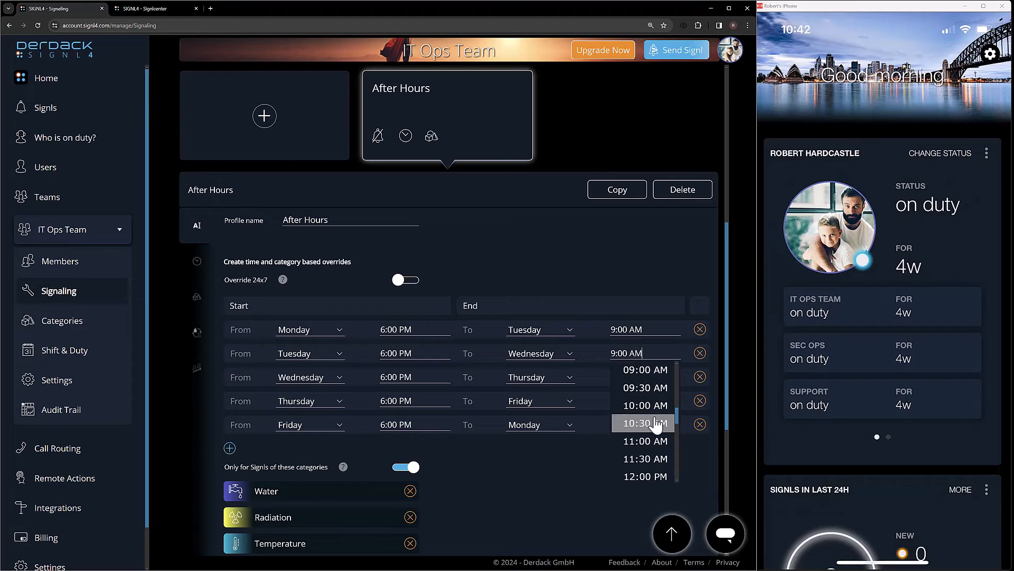
click(647, 440)
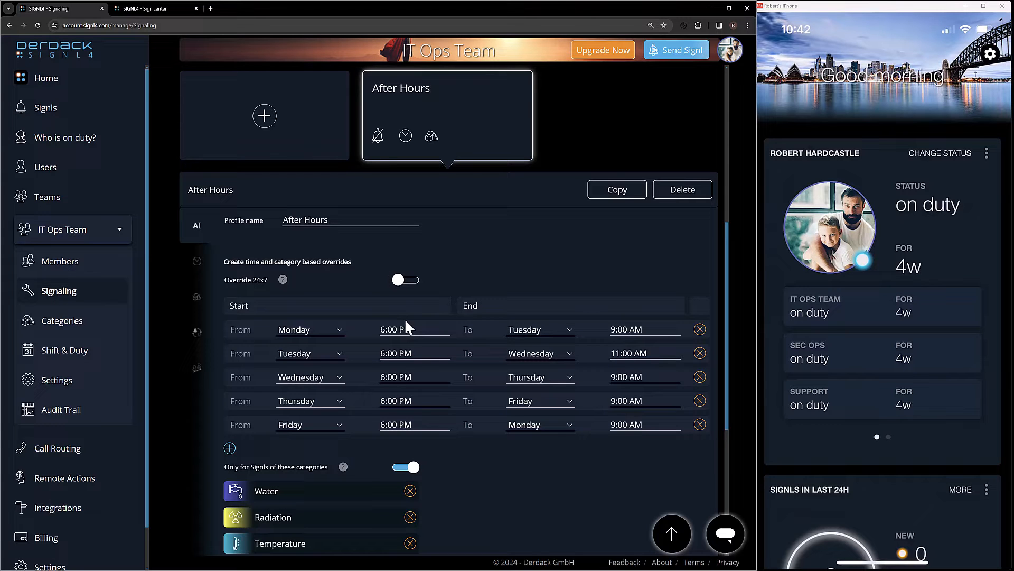
scroll(615, 214, down, 1)
click(622, 168)
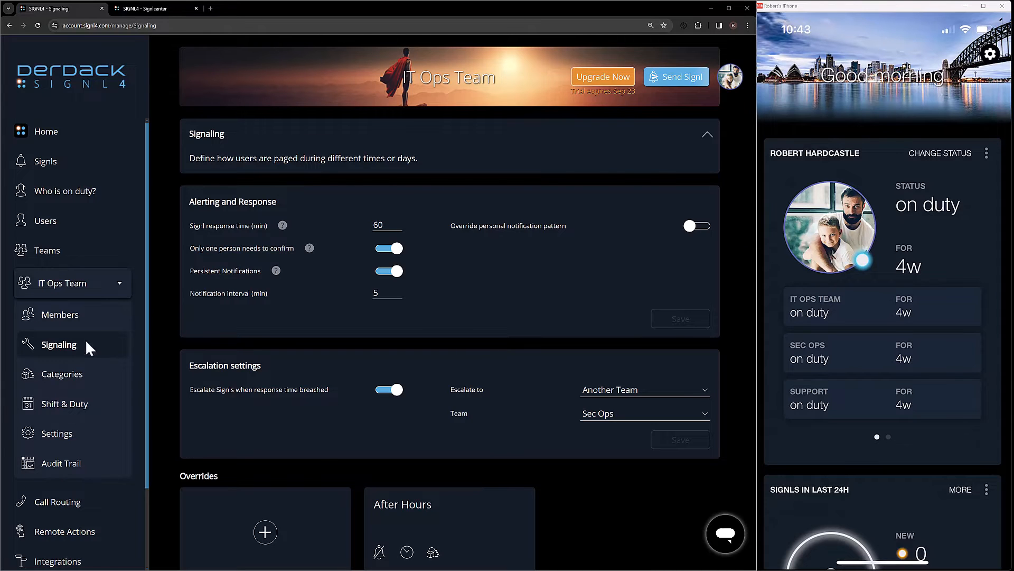
Switch to the other browser tab, open the integration events and expand the newest "Critical problem" event to examine its details
key(ctrl+Tab)
click(61, 346)
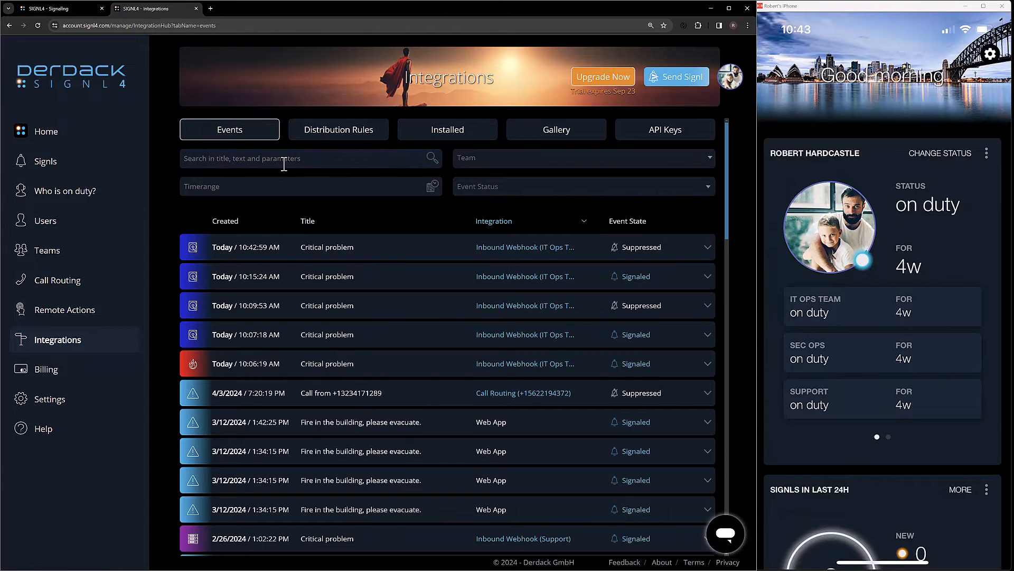
click(421, 257)
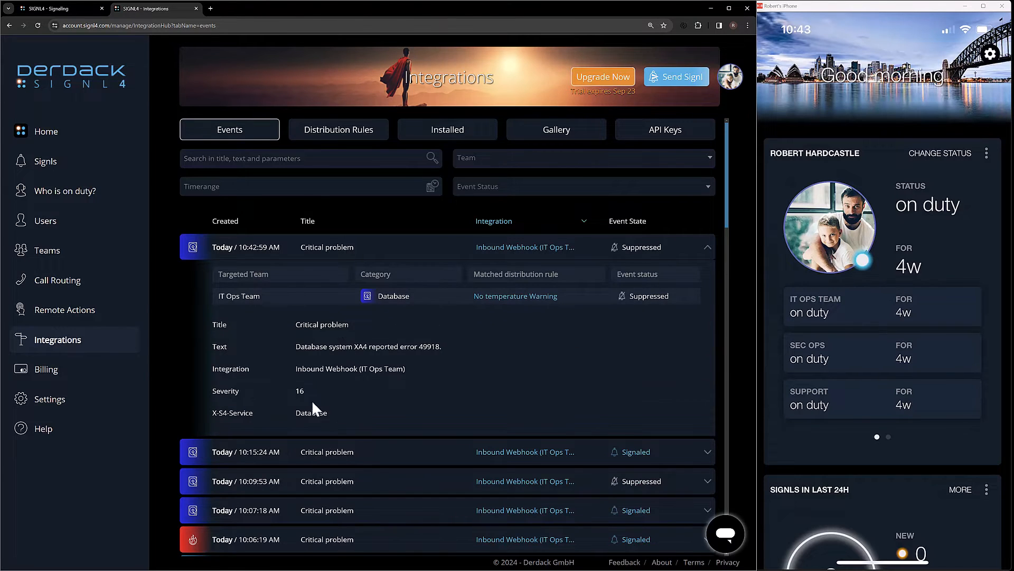
Examine the X-S4-Service value and the targeted team of the expanded suppressed "Critical problem" event
double_click(299, 413)
double_click(247, 300)
click(246, 301)
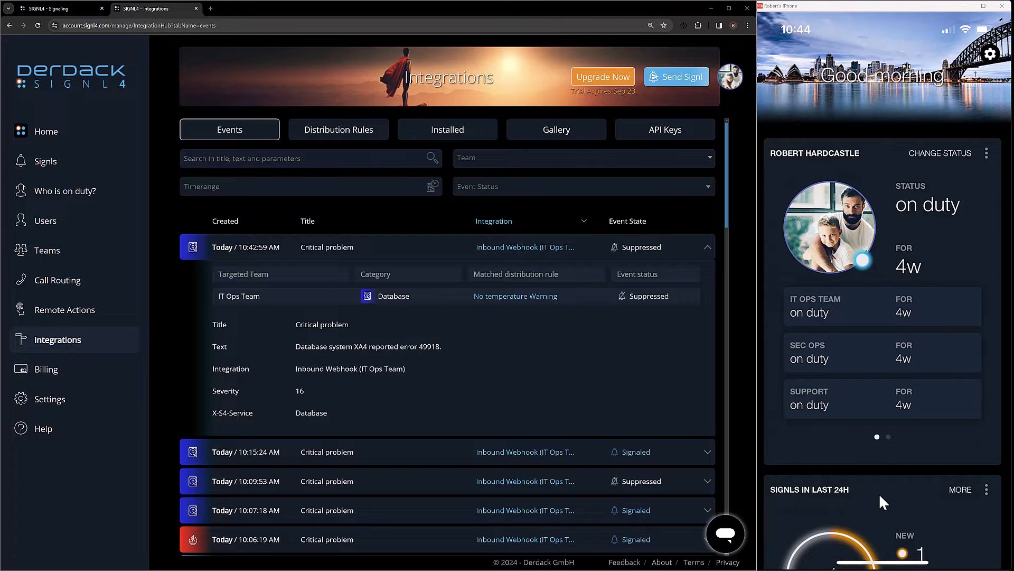
Open the last-24-hours Signls on the mirrored phone, and expand the newest "Critical problem" event in the integration events to check its category
scroll(879, 493, down, 3)
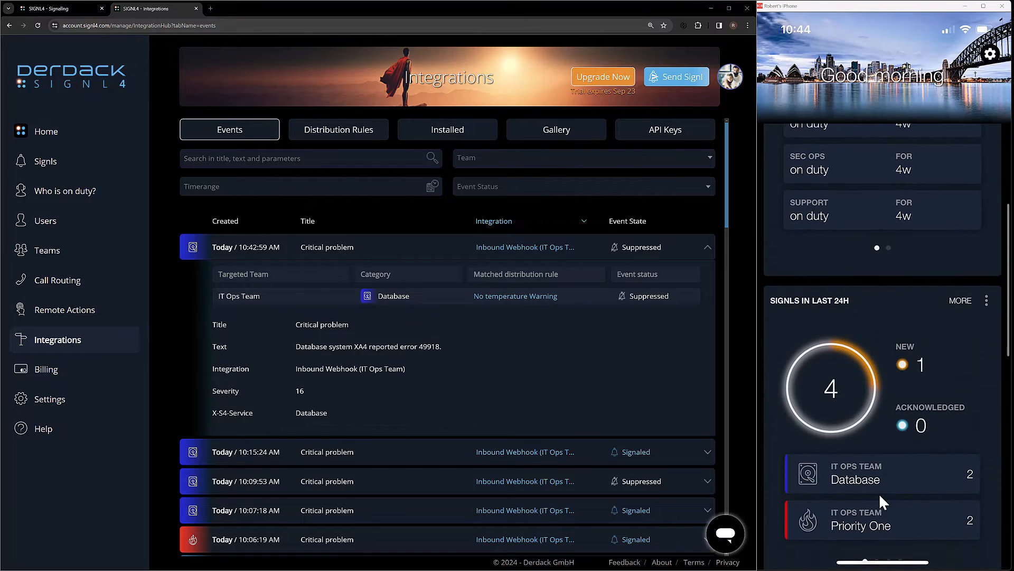
click(880, 495)
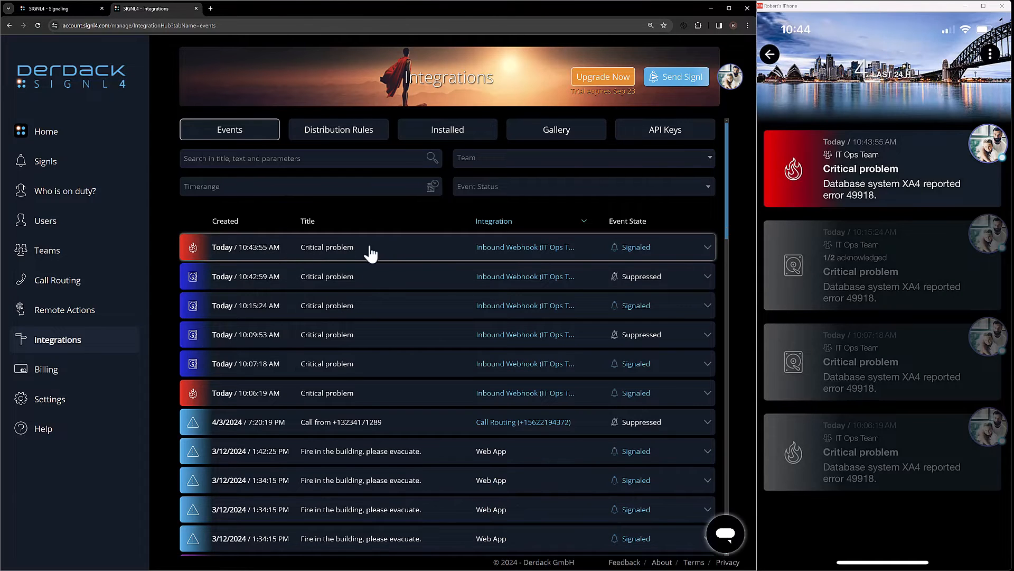
click(390, 252)
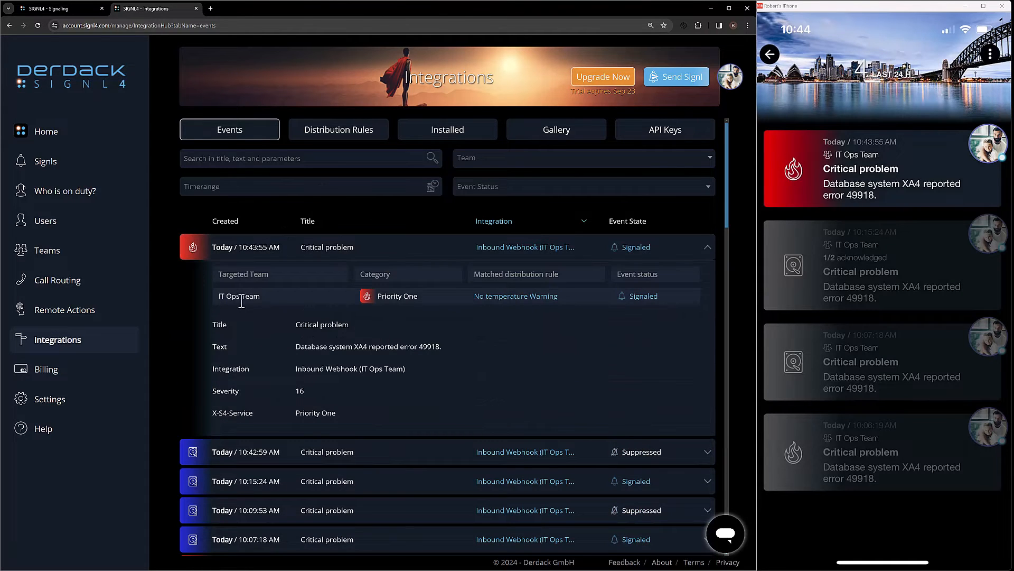
click(392, 300)
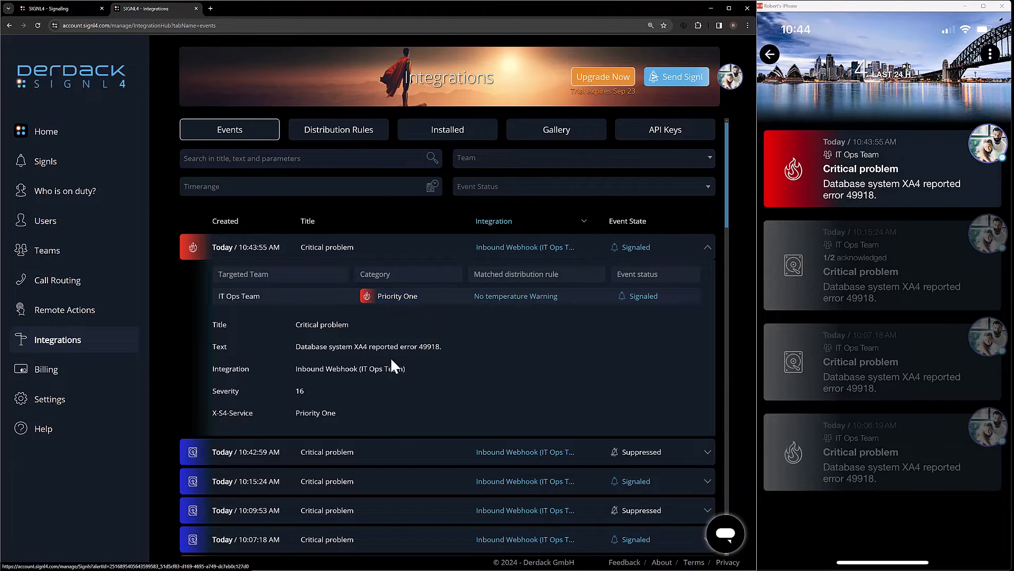
Open the Signls list, expand the newest "Critical problem" Signl and examine its category and the delivery status for each recipient
click(51, 169)
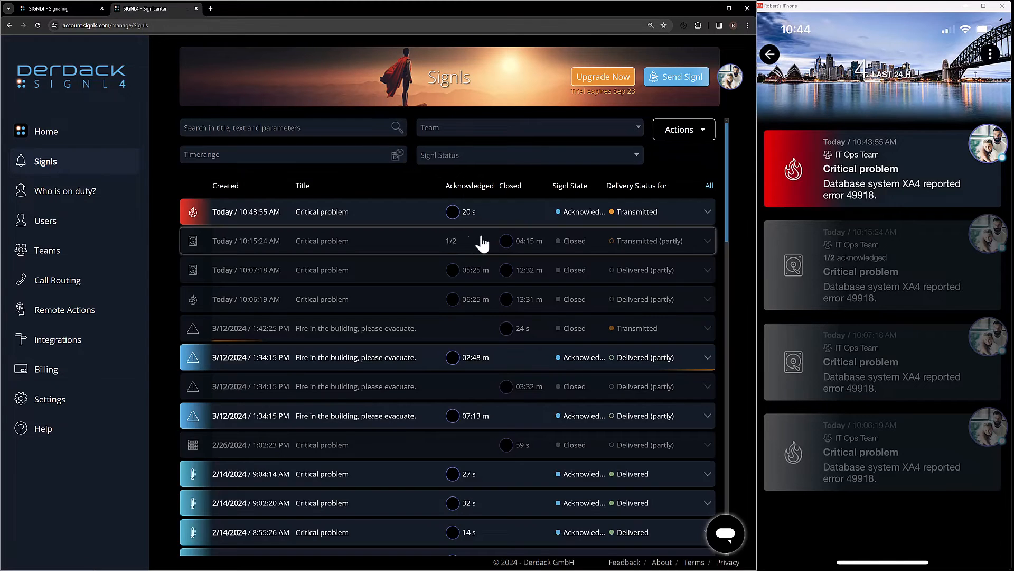
click(377, 217)
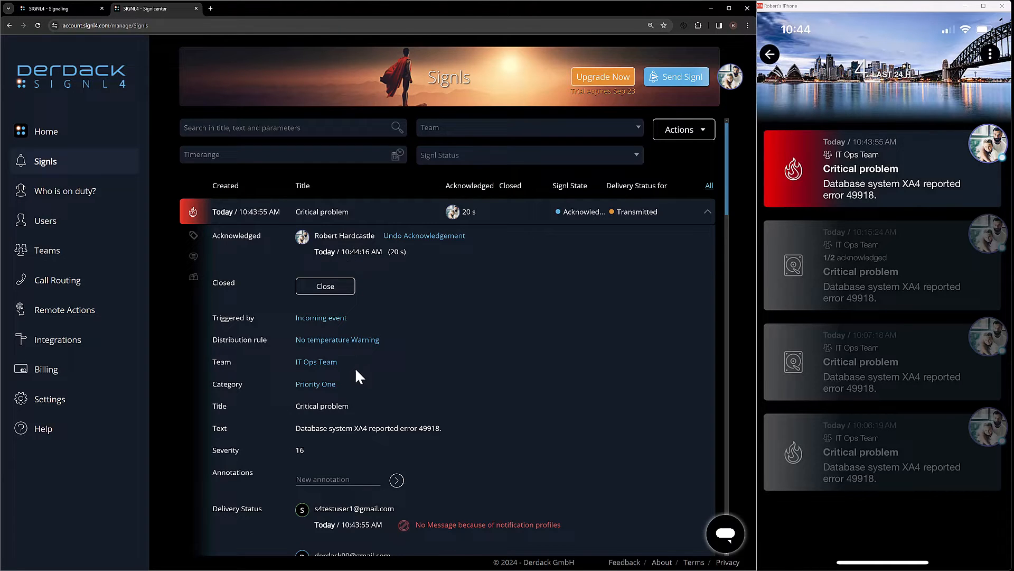
drag(300, 384, 395, 384)
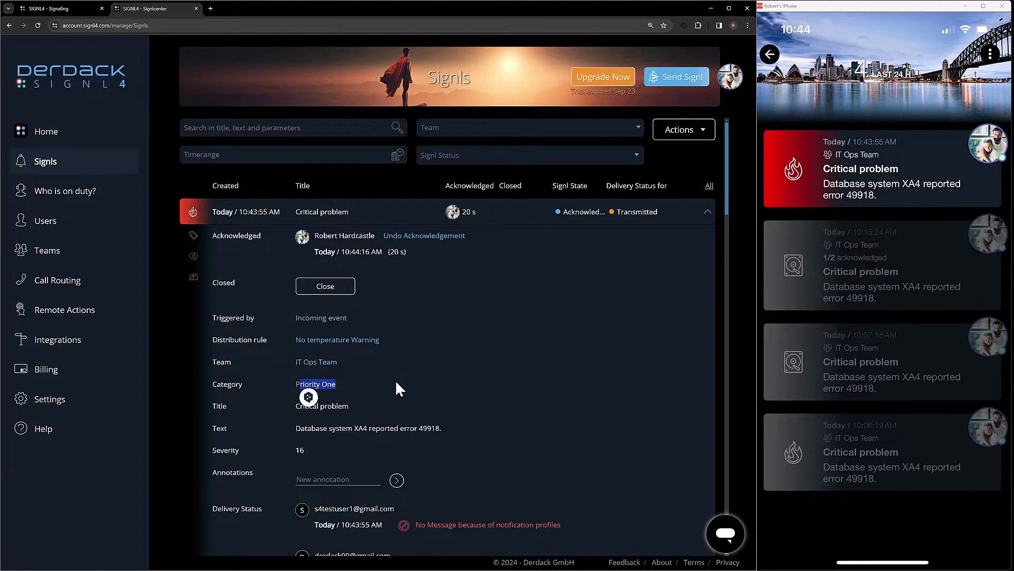
scroll(499, 391, down, 1)
scroll(498, 385, down, 2)
drag(306, 233, 327, 274)
click(452, 369)
scroll(453, 385, down, 1)
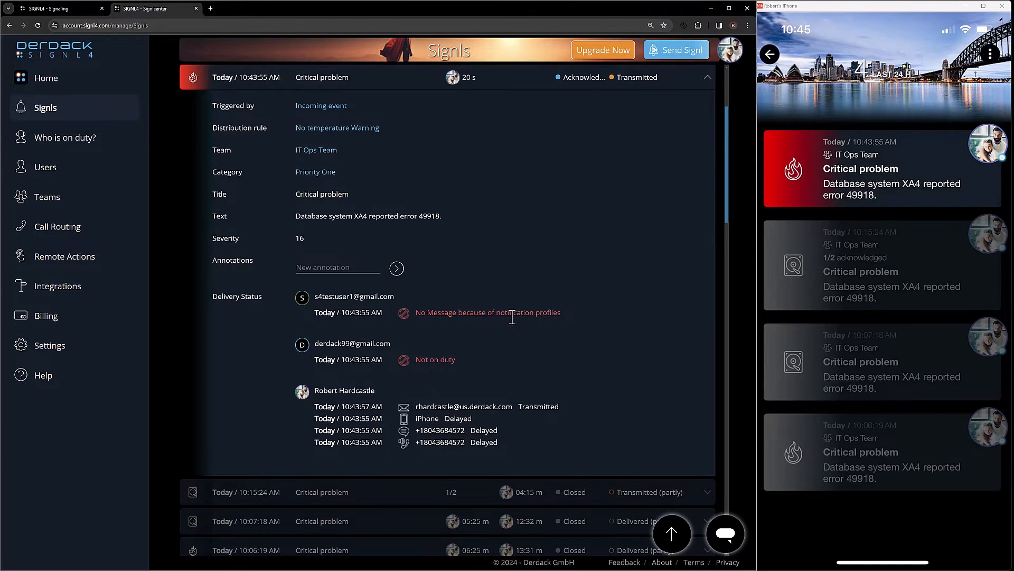
Switch back to the IT Ops Team signaling tab and start a new override with the profile name "Daytime Alerting"
click(50, 8)
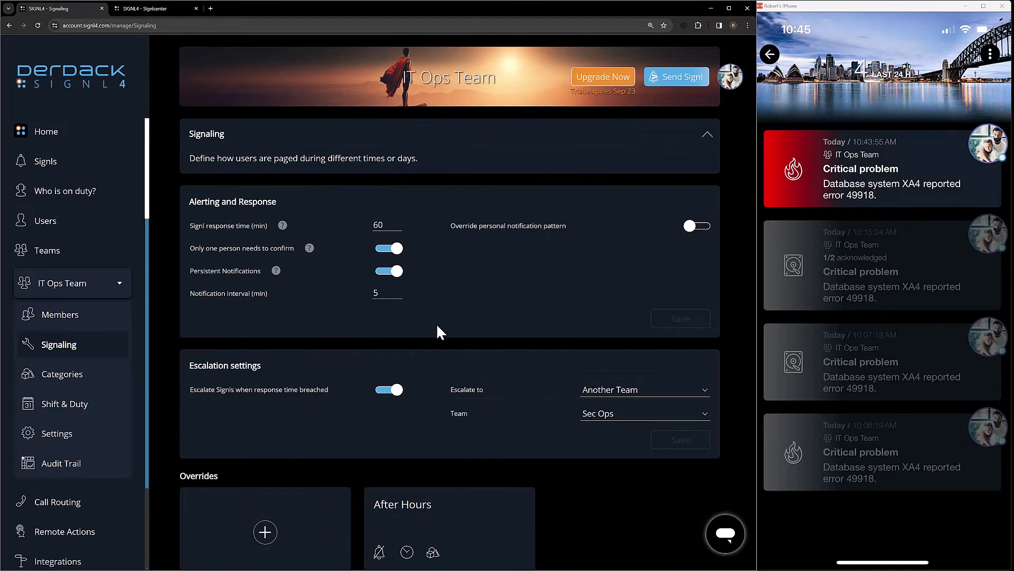
click(328, 515)
text(Daytime Alerting)
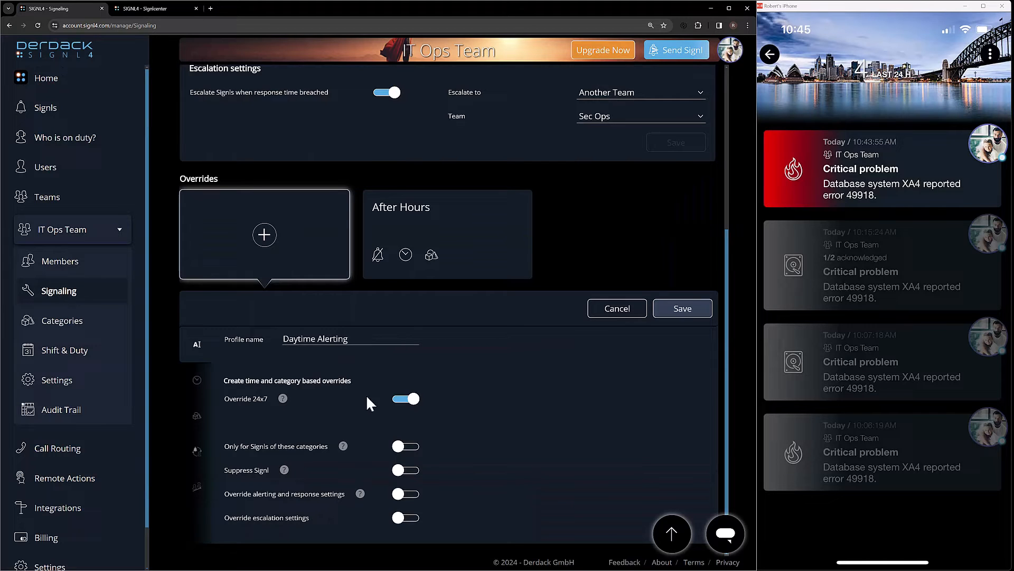
Turn off Override 24x7 and schedule the Daytime Alerting override from 9:00 AM to 6:00 PM each day, Monday through Friday
click(411, 399)
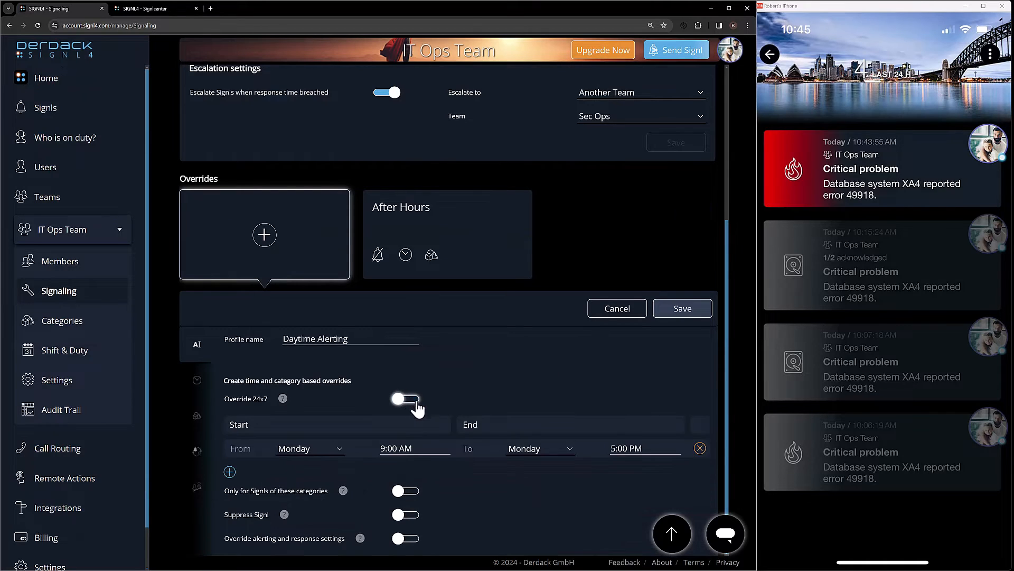
click(641, 451)
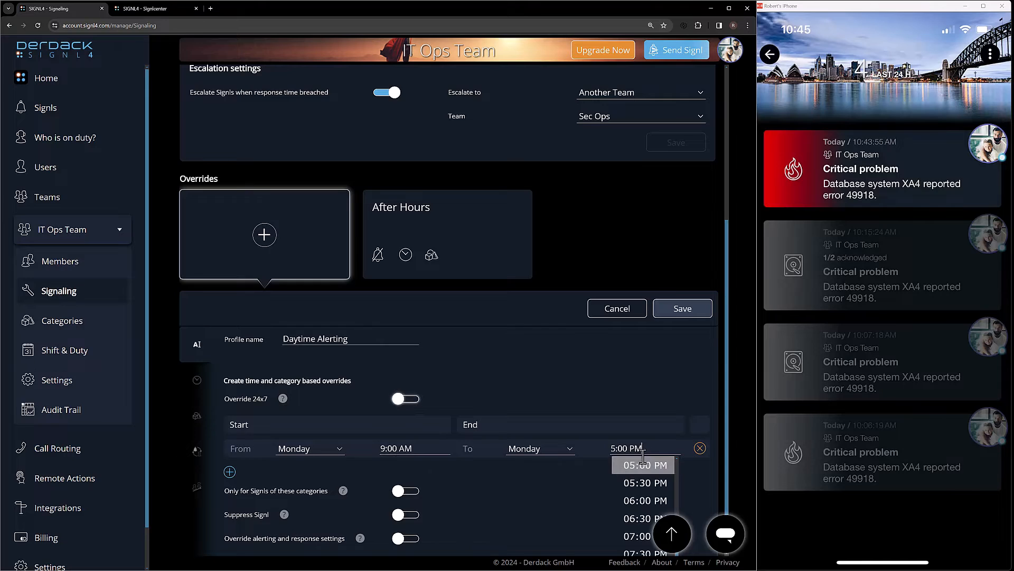
click(645, 499)
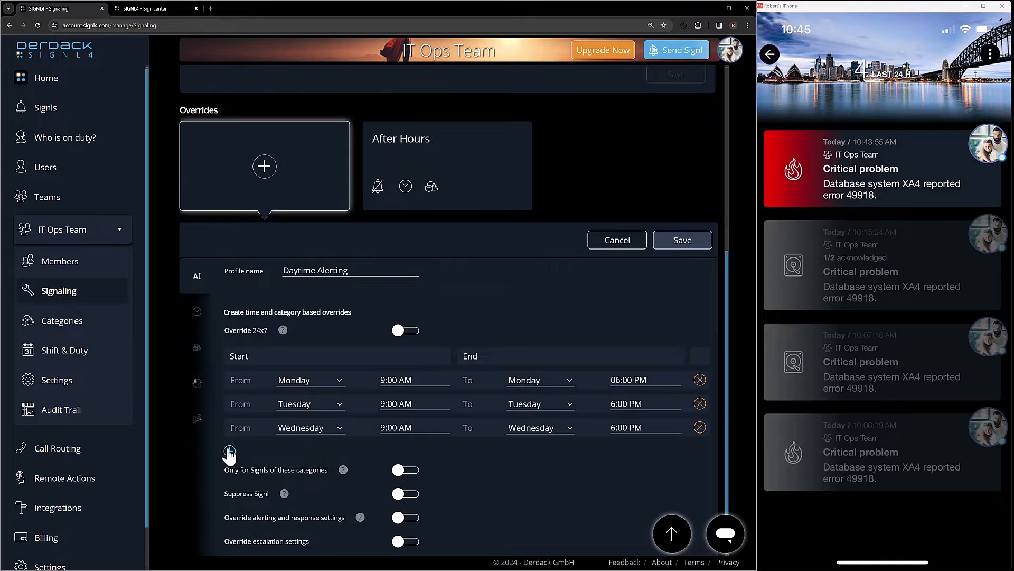
click(229, 452)
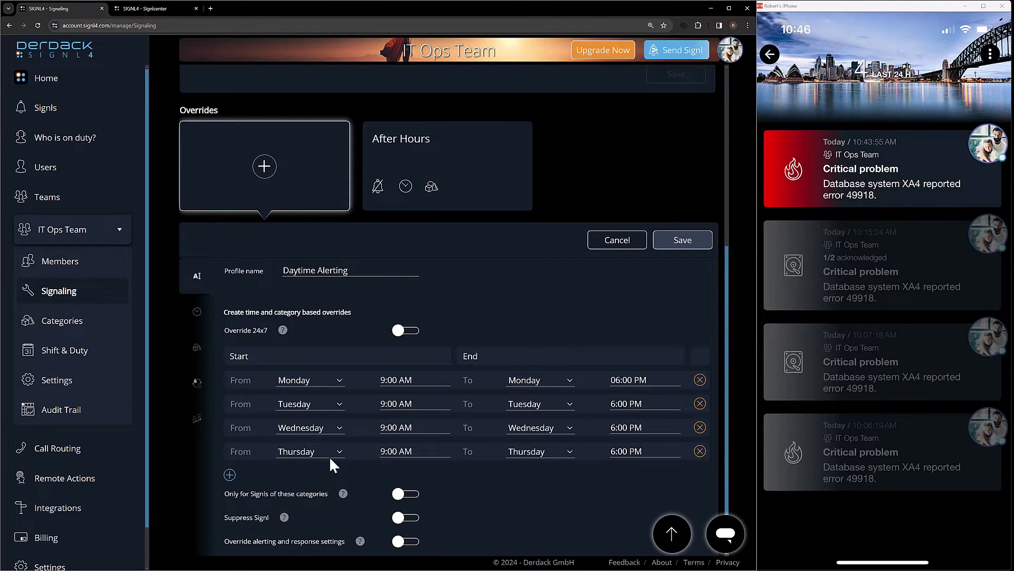
click(229, 475)
scroll(410, 453, down, 1)
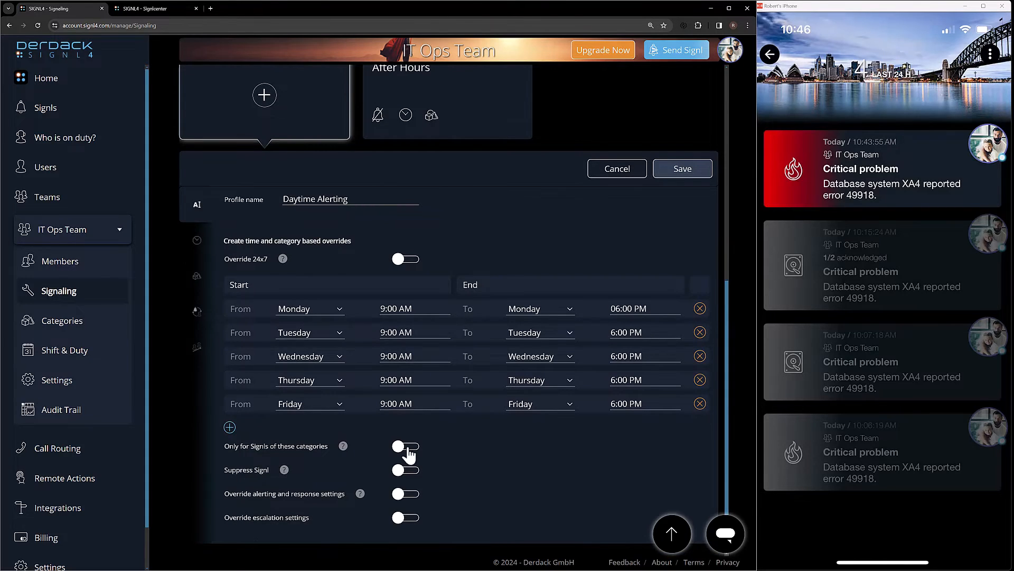
Limit the Daytime Alerting override to Signls of the Emergency and Priority One categories
click(408, 449)
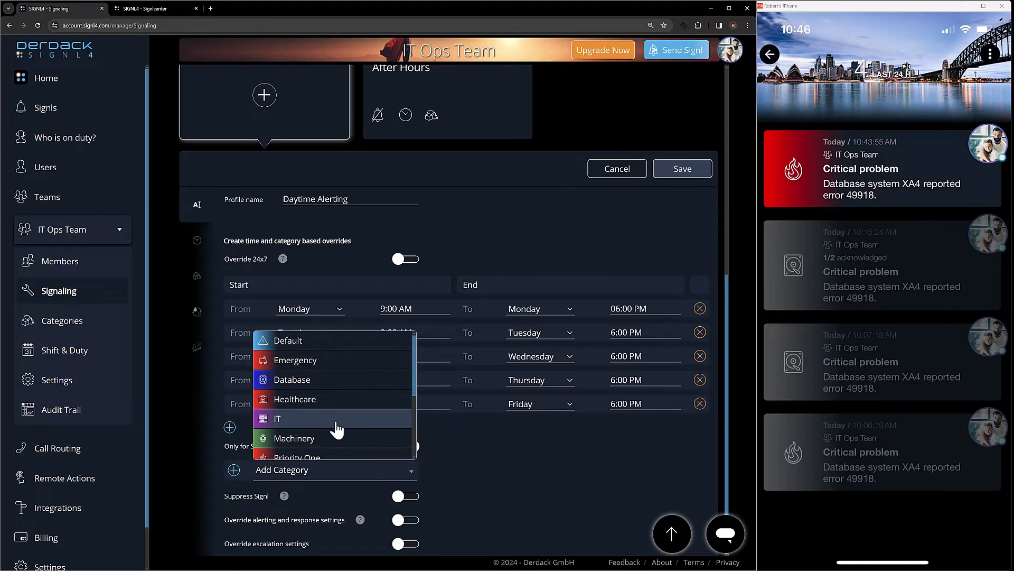
click(321, 373)
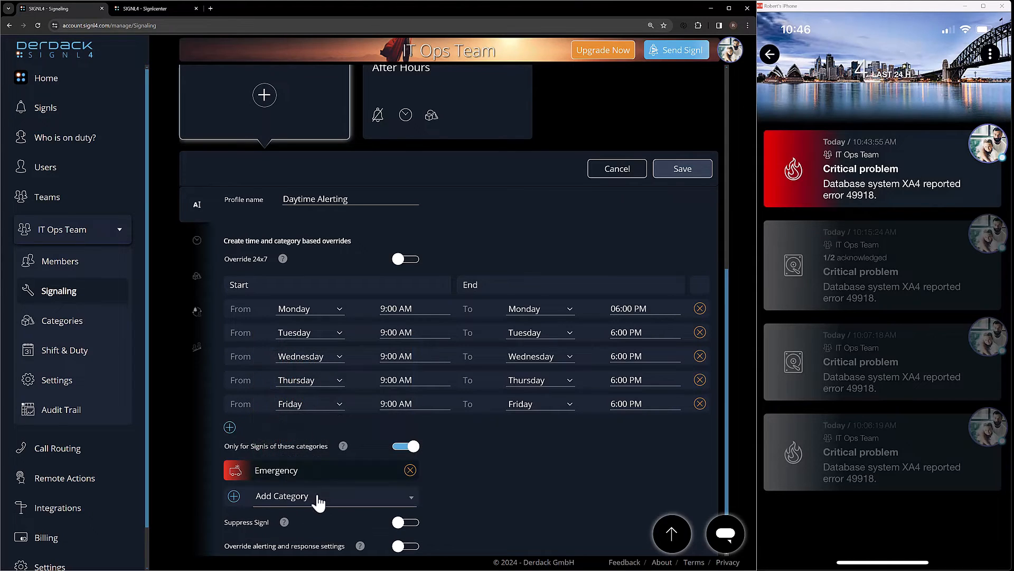
click(316, 498)
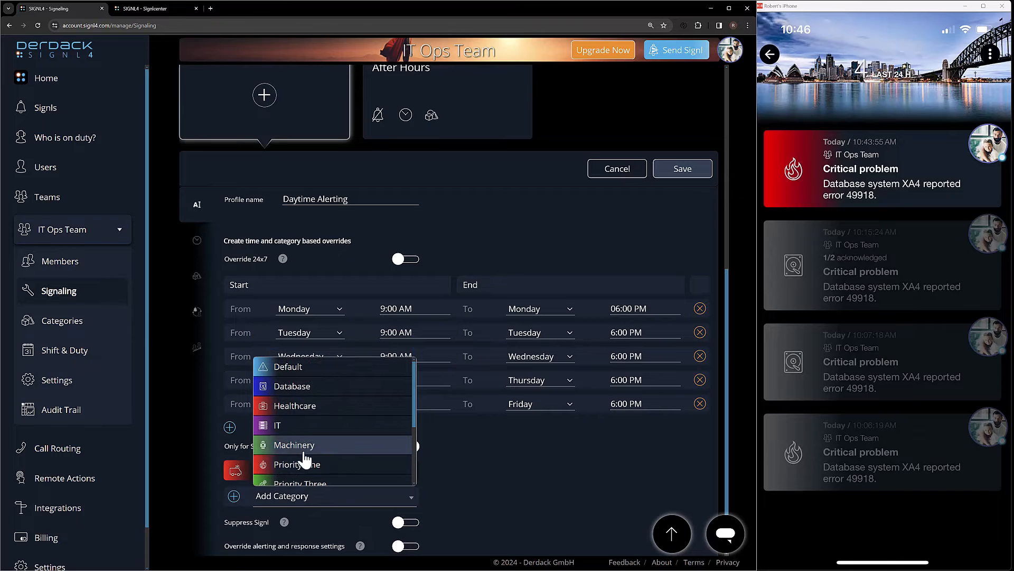
click(305, 465)
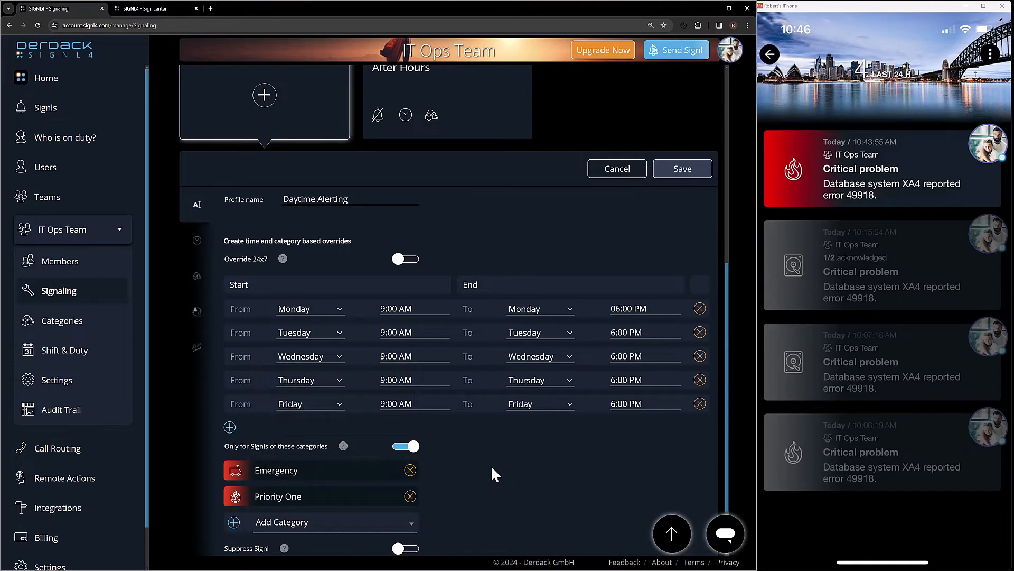
scroll(492, 474, down, 2)
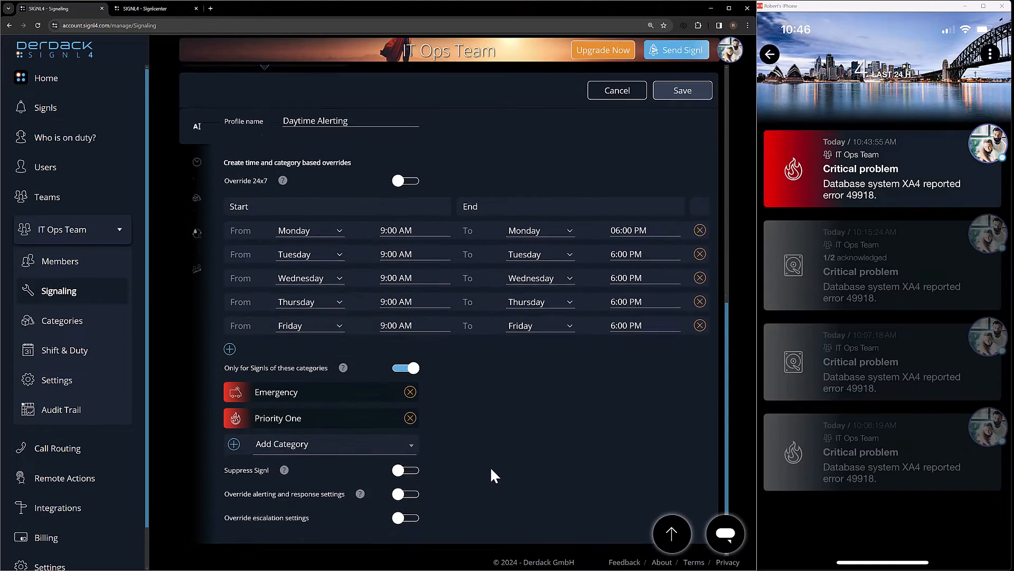
click(683, 91)
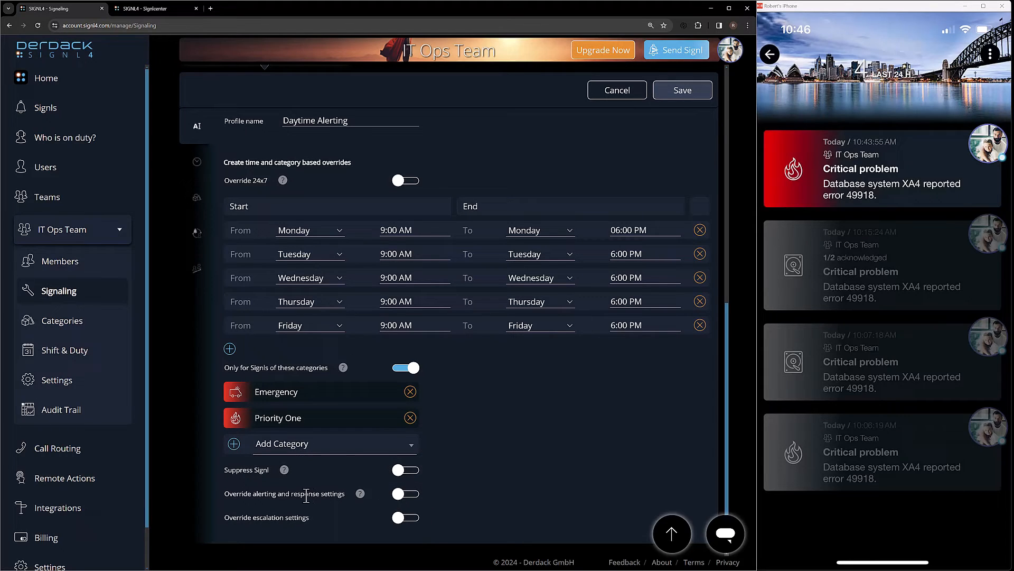
Override the alerting and response settings with a Signl response time of 30 minutes and "Only one person needs to confirm" turned off
click(404, 493)
scroll(391, 458, up, 8)
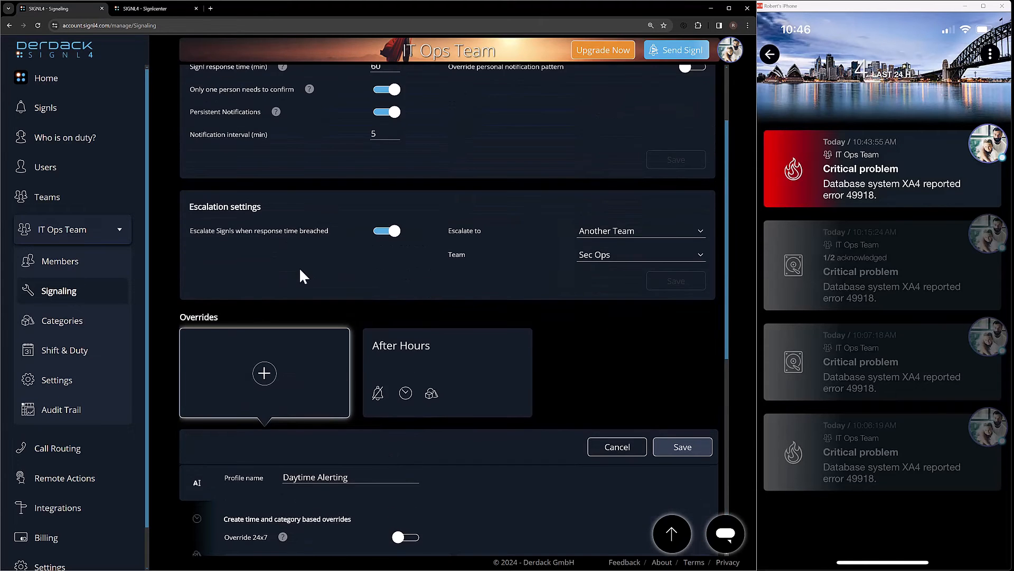
scroll(307, 233, up, 1)
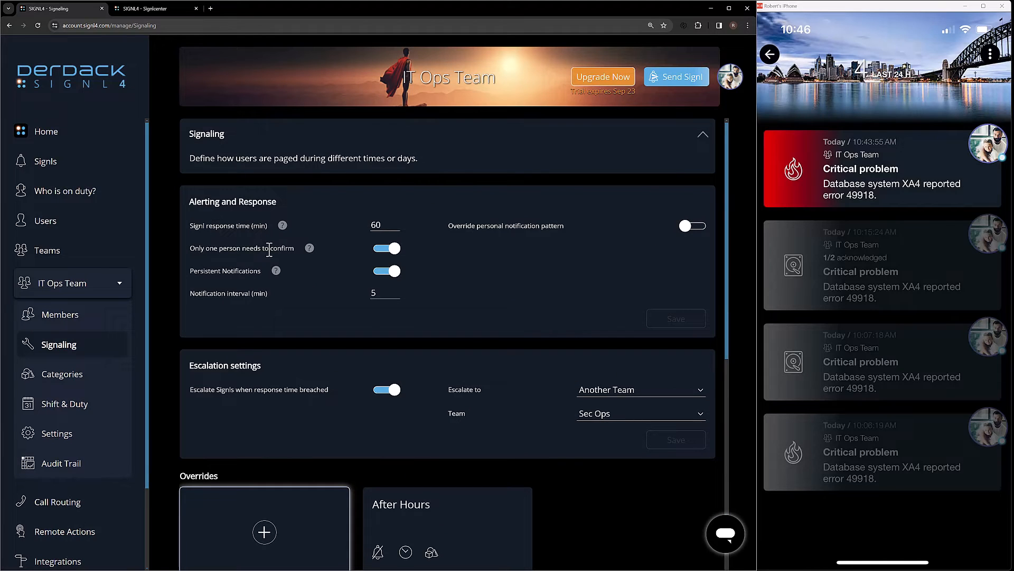
mouse_move(310, 249)
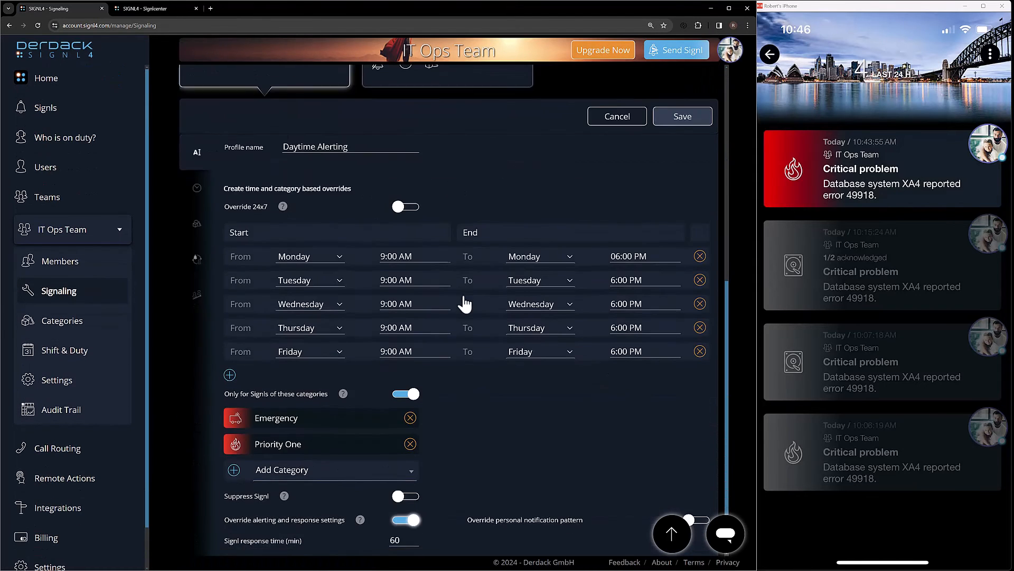
scroll(434, 301, down, 1)
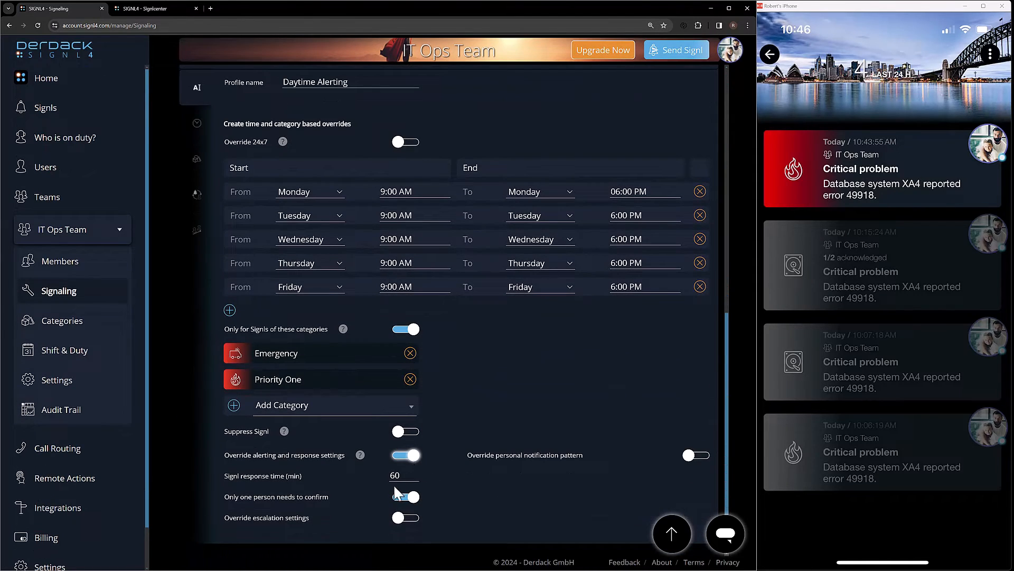
scroll(482, 467, up, 5)
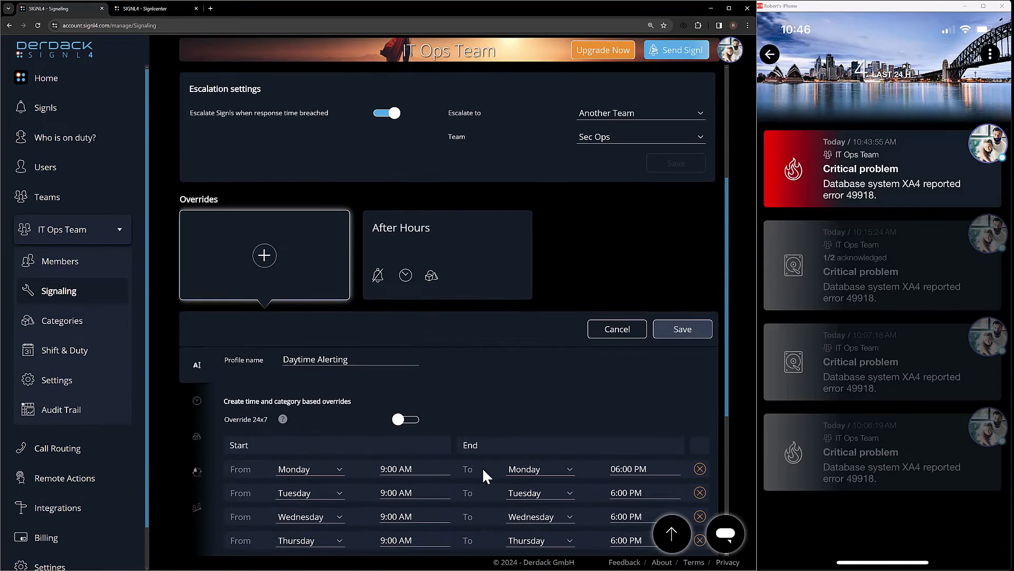
scroll(483, 467, up, 5)
scroll(421, 290, down, 11)
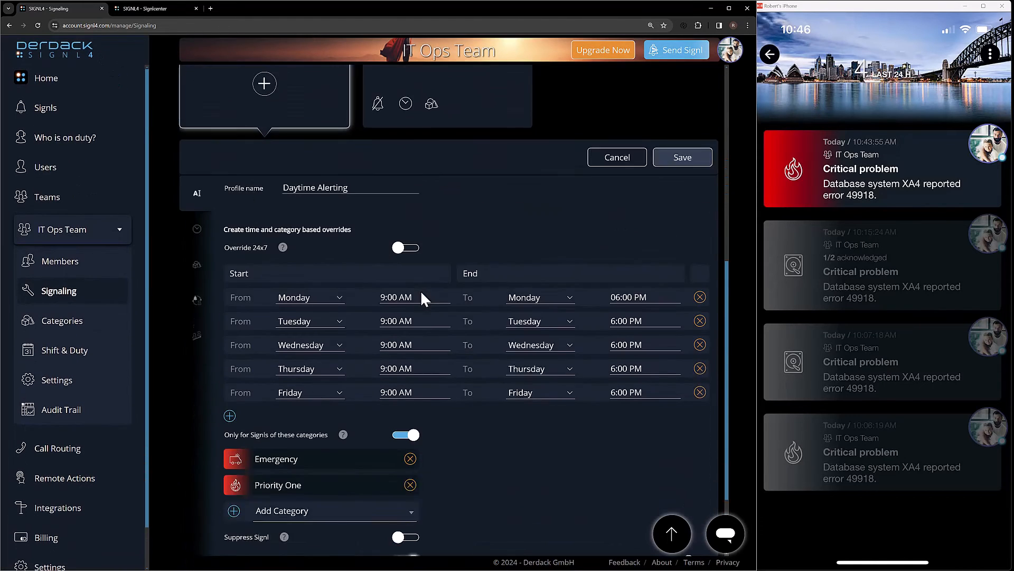
double_click(395, 475)
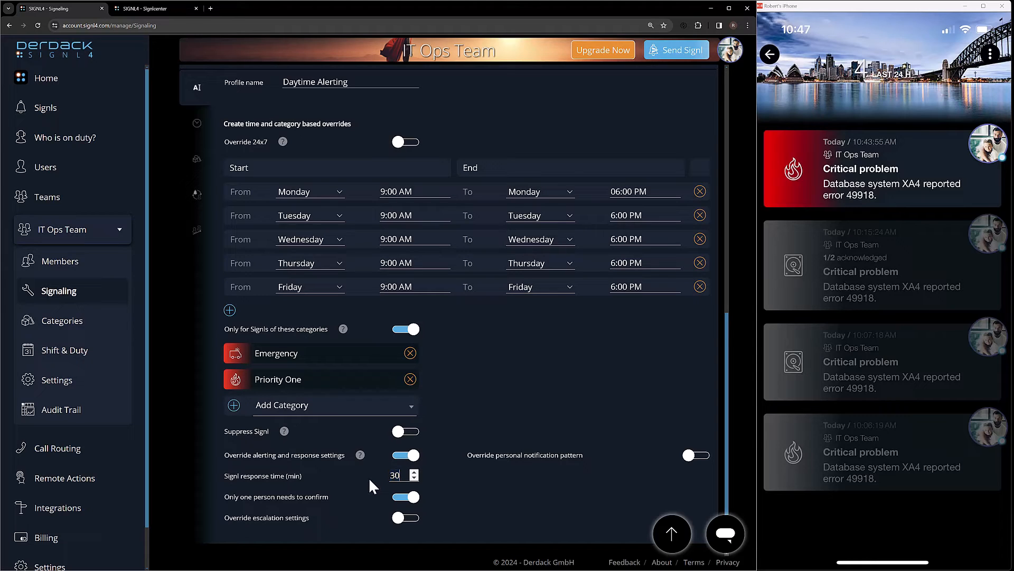
click(400, 502)
Override the personal notification pattern, setting SMS to after 2min, Push to after 5min and E-mail to after 5min
click(703, 458)
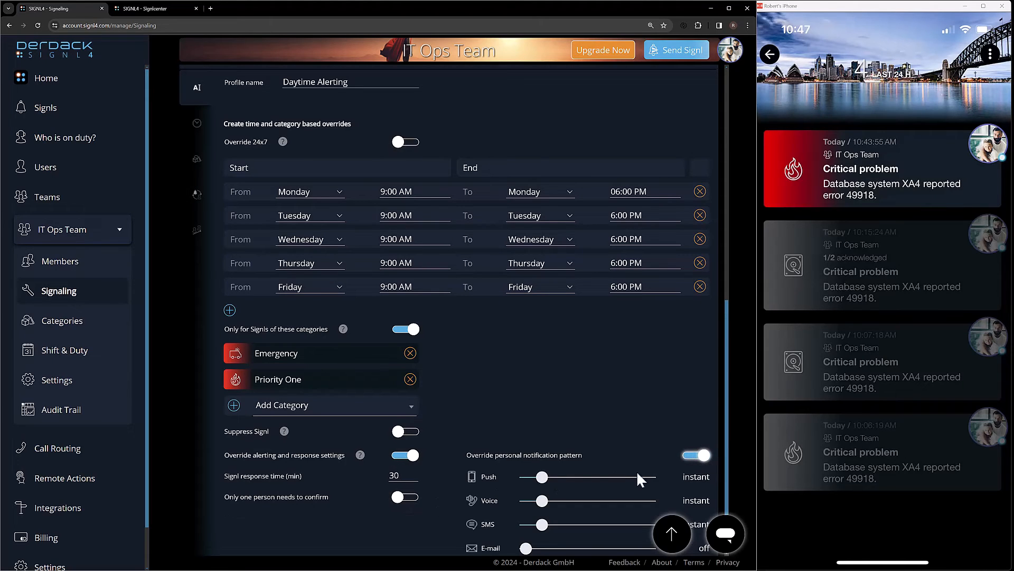
scroll(528, 468, down, 1)
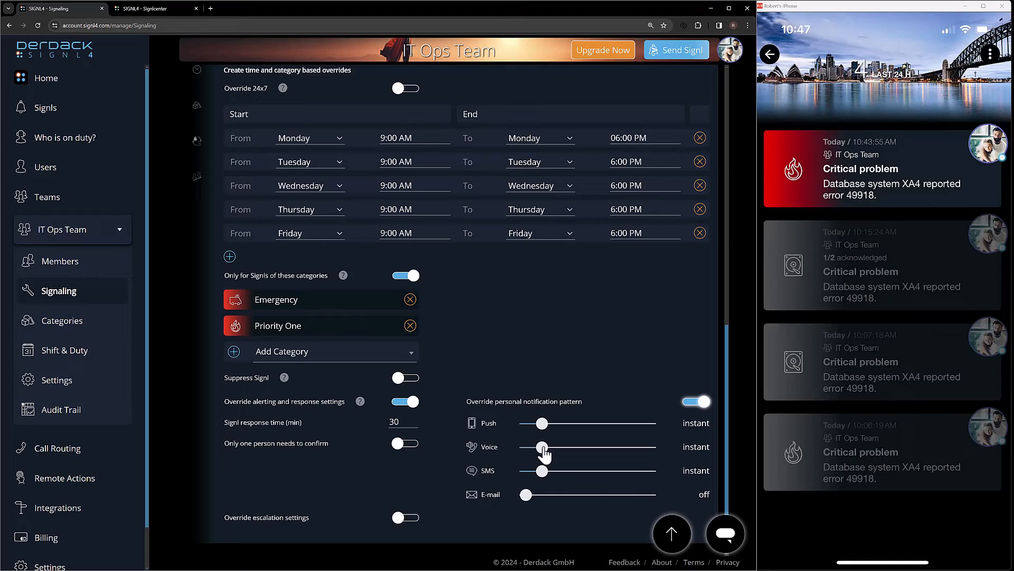
drag(542, 473, 552, 477)
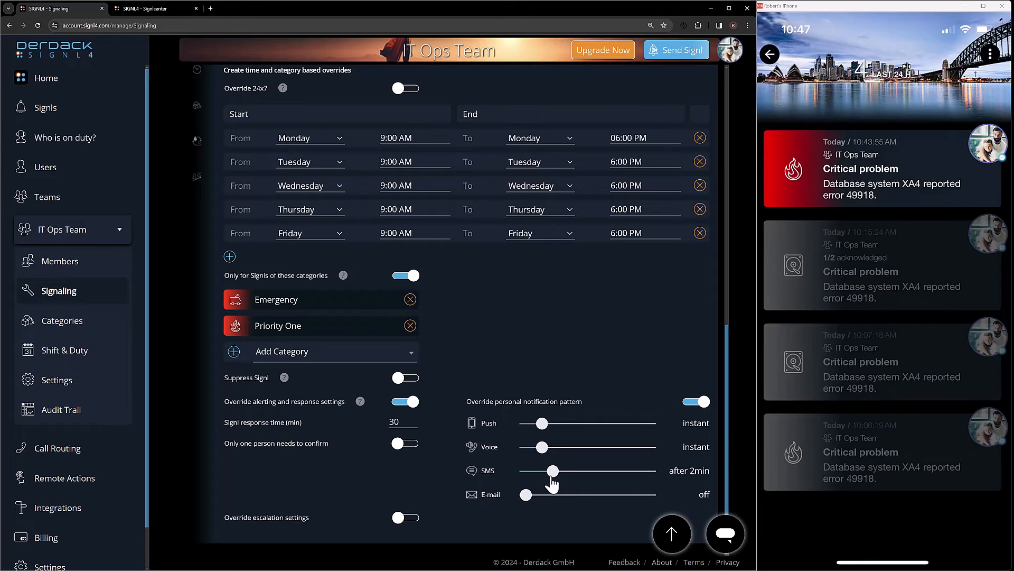
drag(542, 426, 569, 429)
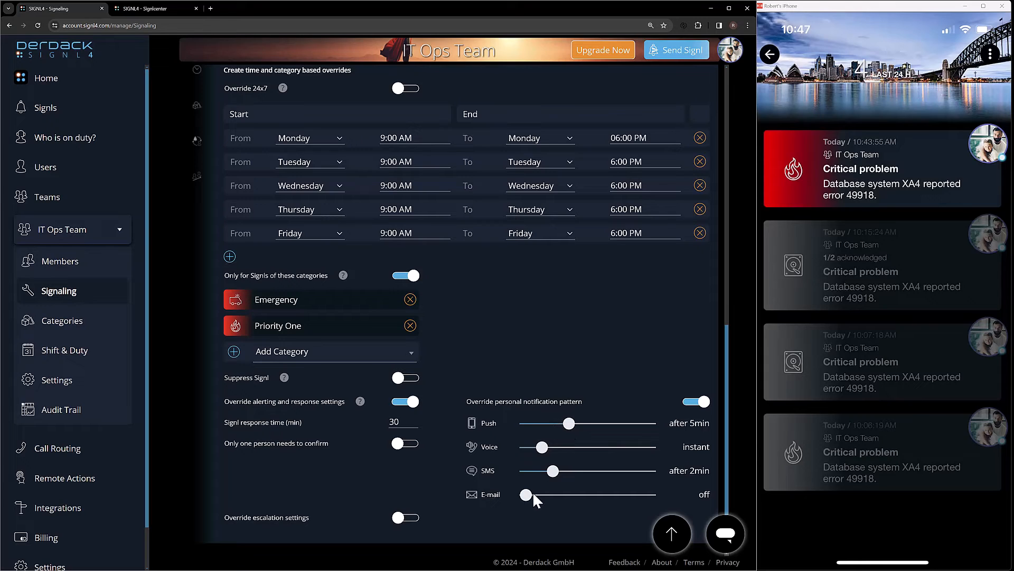
drag(530, 499, 568, 497)
Override the escalation settings so that Signls breaching the response time escalate to Manager
click(413, 518)
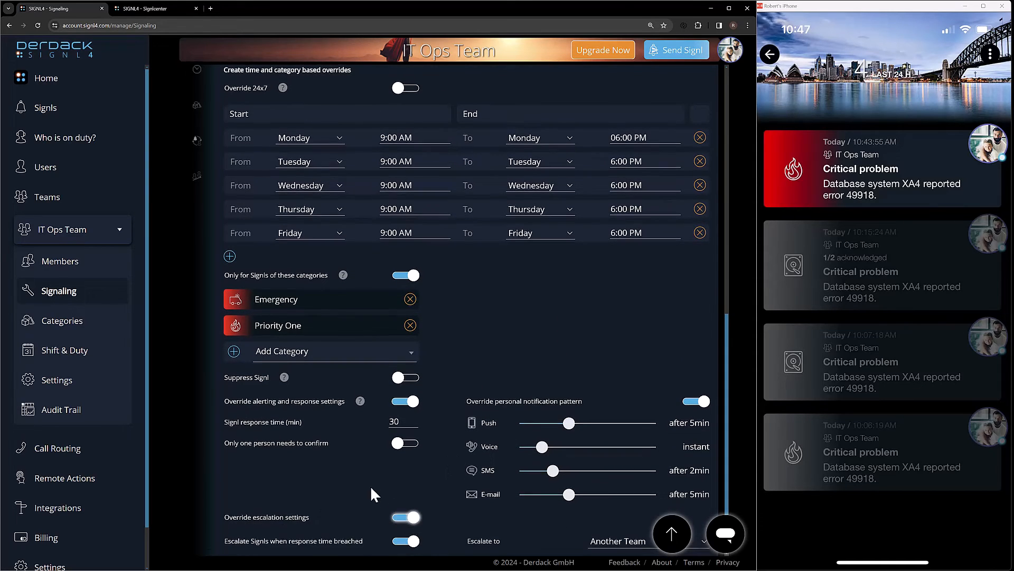
scroll(371, 488, down, 1)
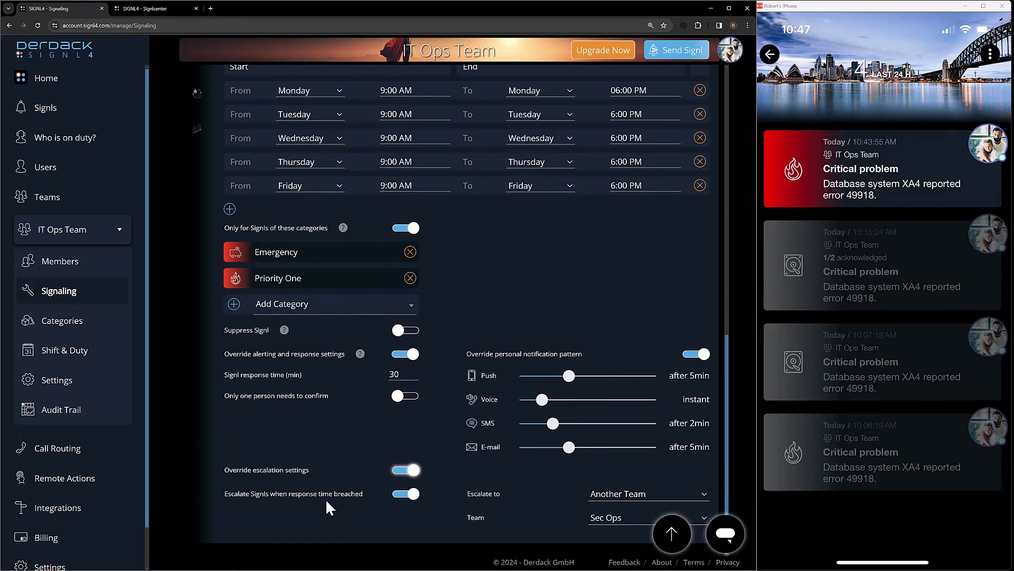
scroll(331, 483, up, 10)
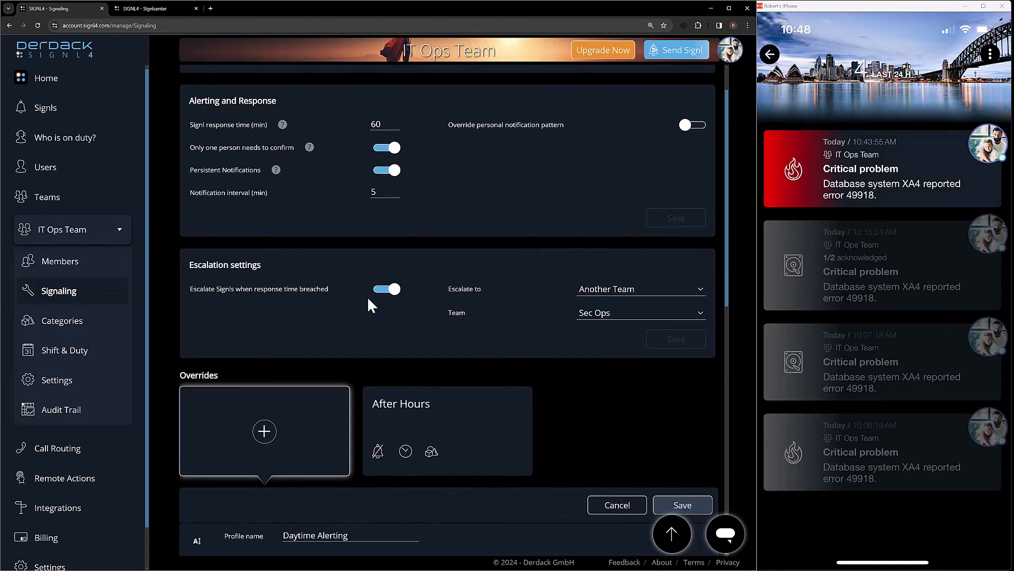
scroll(366, 296, down, 10)
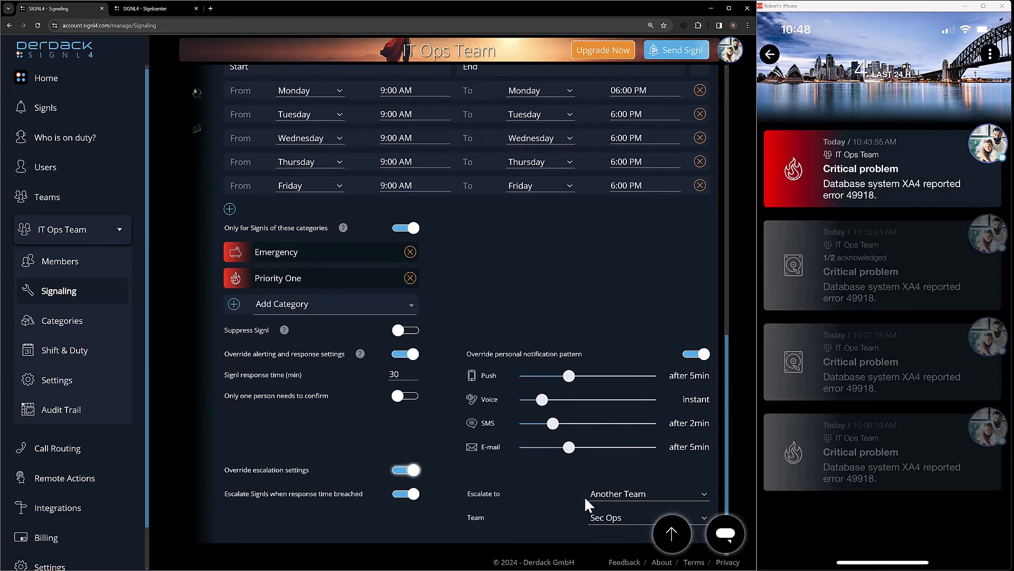
click(623, 493)
click(620, 503)
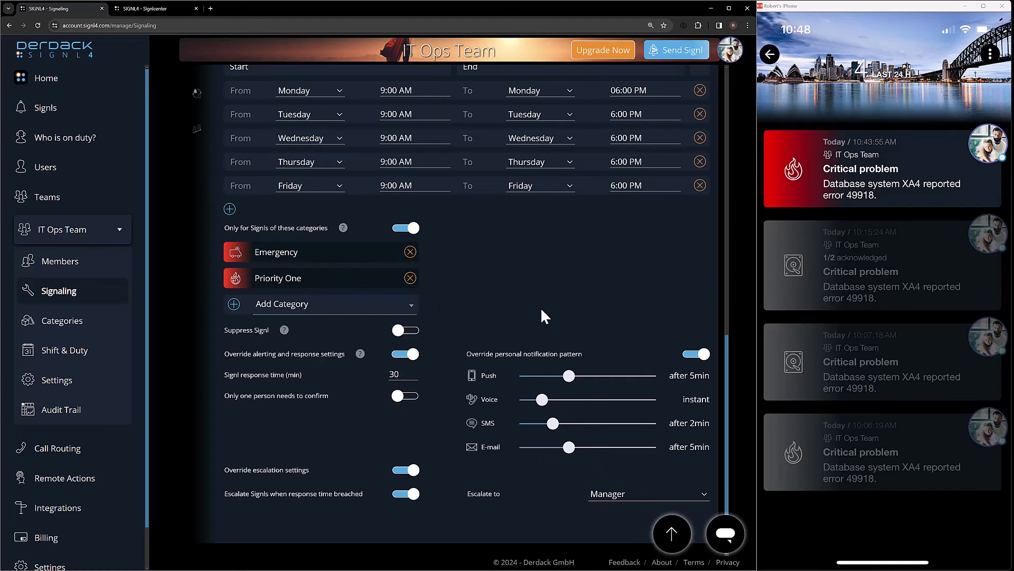
Save the Daytime Alerting override profile for the IT Ops Team
scroll(589, 307, up, 5)
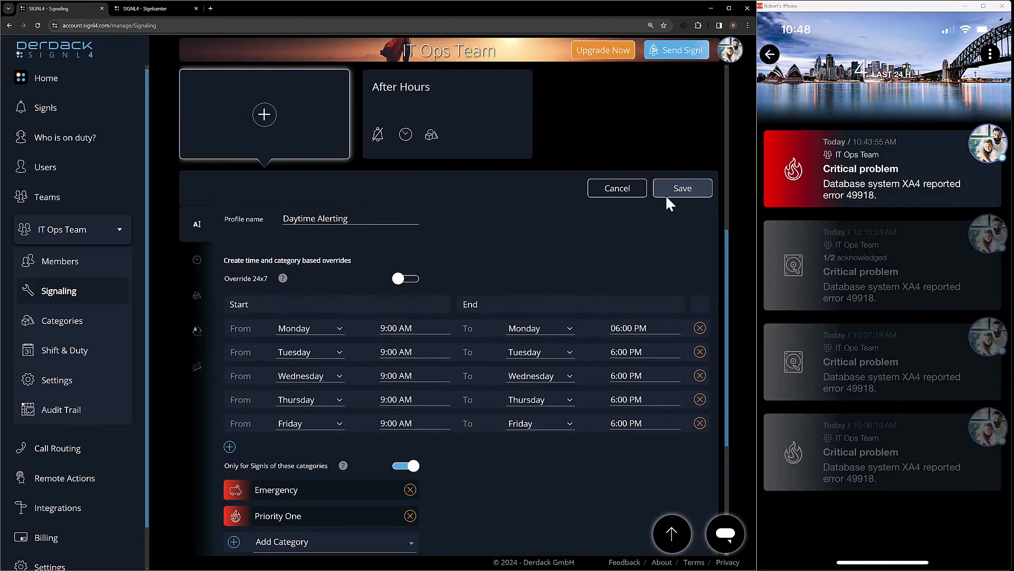
click(667, 193)
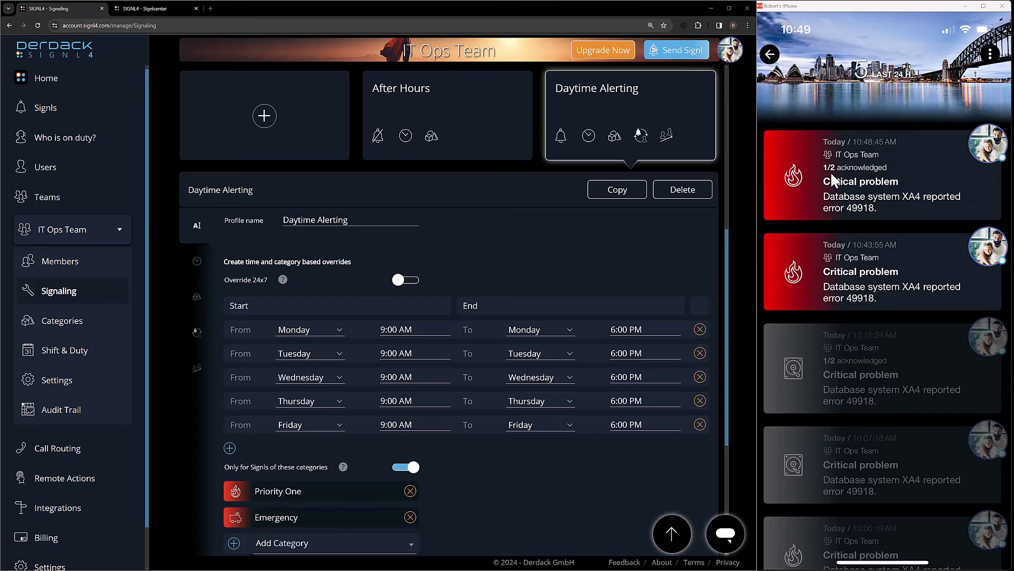
Expand the newest Critical problem entry in the Signls list and examine its signaling override, acknowledgement and delivery status
click(81, 120)
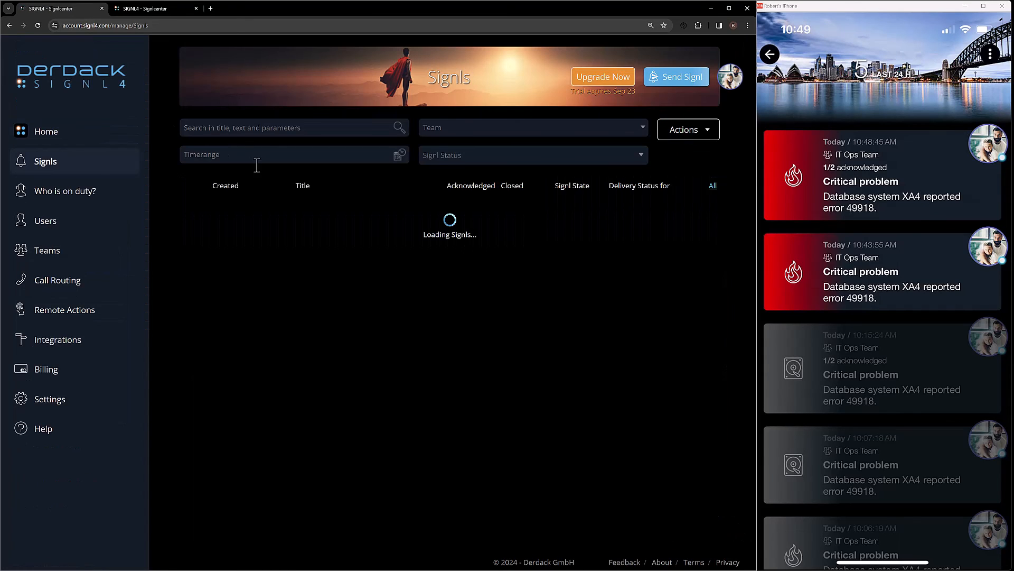
click(350, 215)
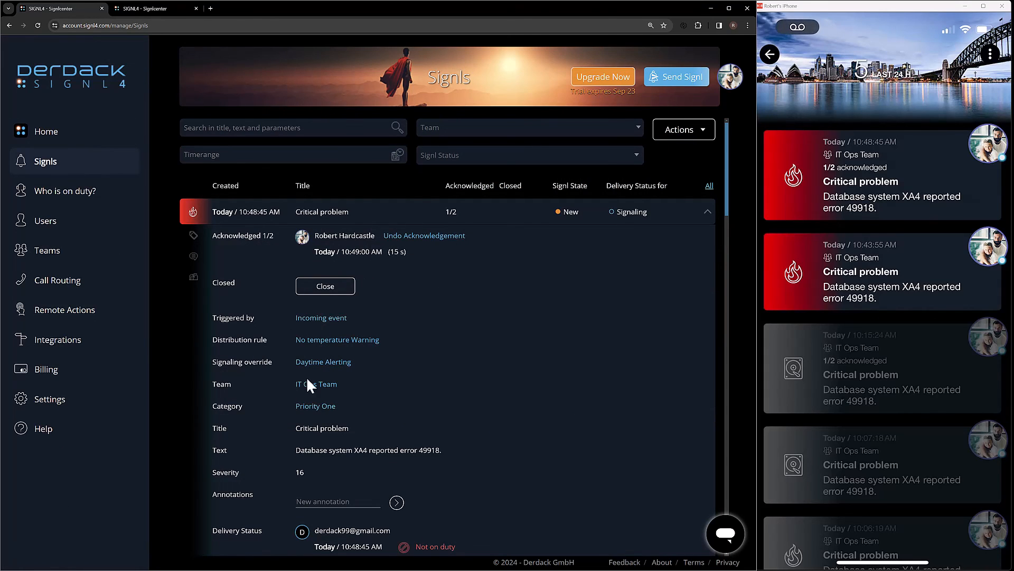
scroll(398, 402, down, 5)
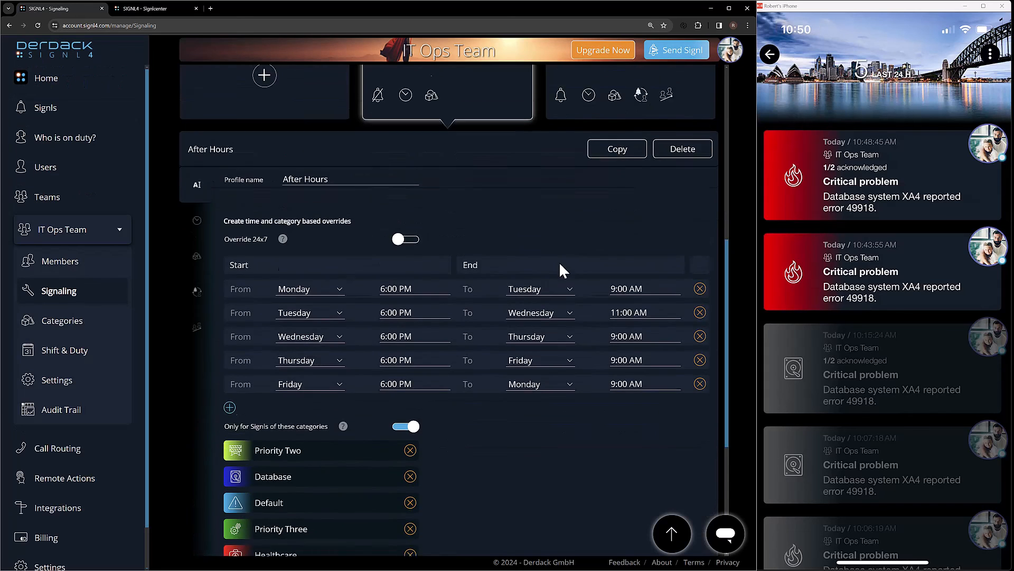
scroll(559, 261, up, 2)
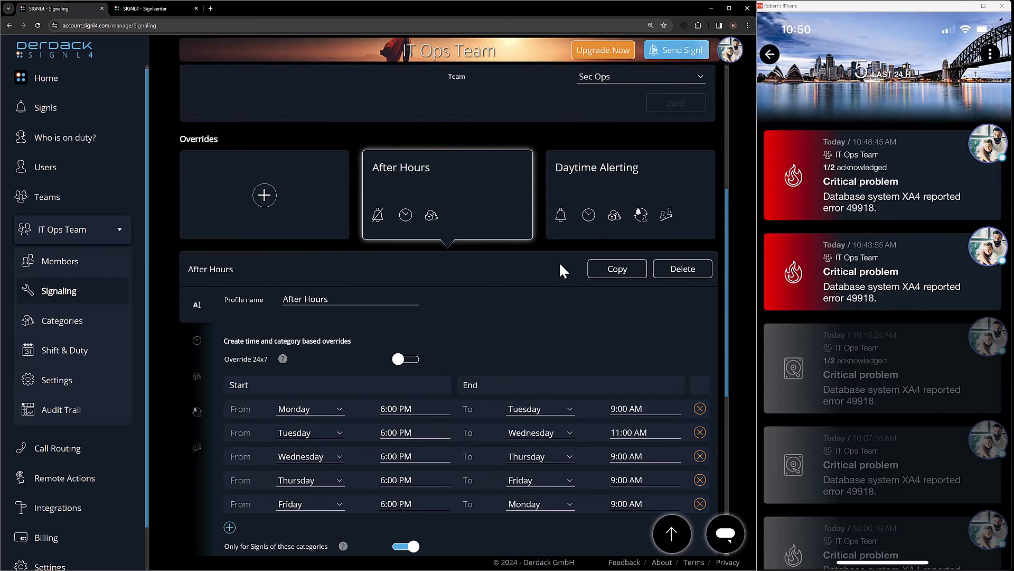